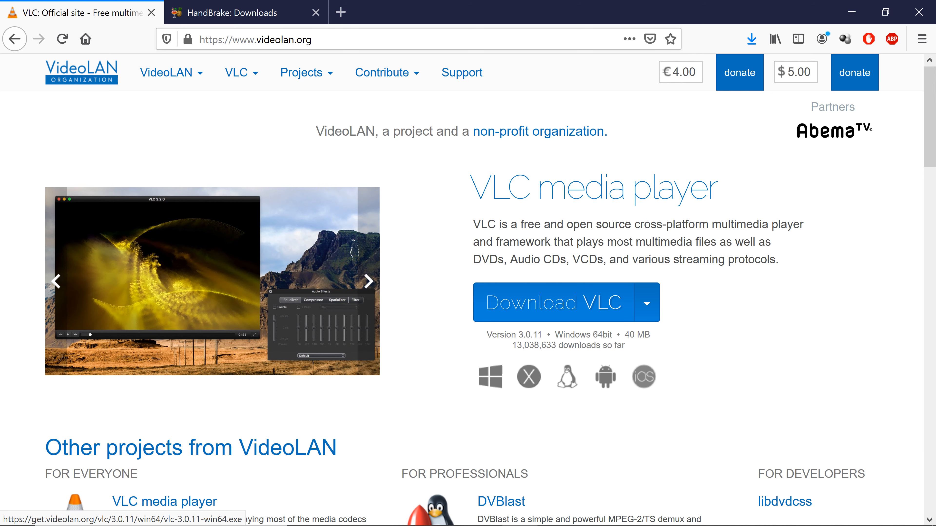
Download VLC 3.0.11 for Windows 64-bit from the VideoLAN site and switch to VLC media player.
{"action": "left_click", "coordinate": [553, 302]}
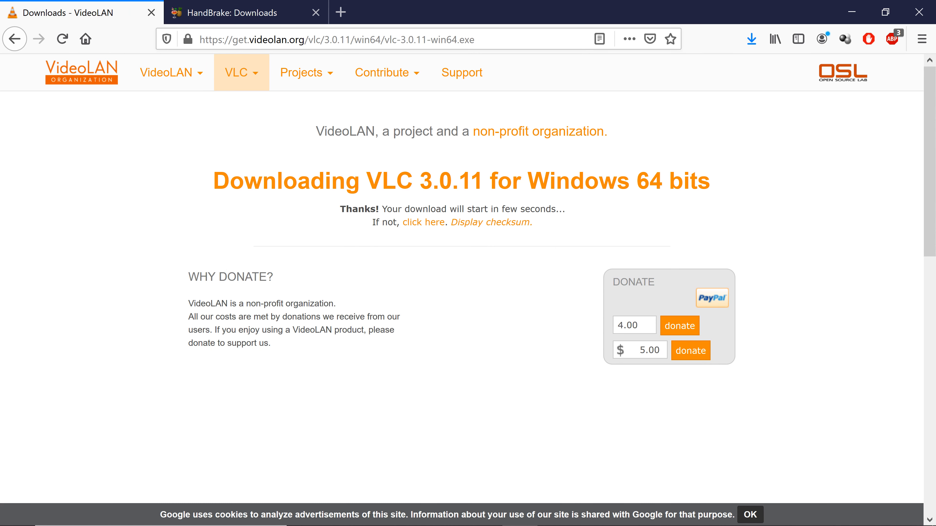
{"action": "left_click", "coordinate": [663, 511]}
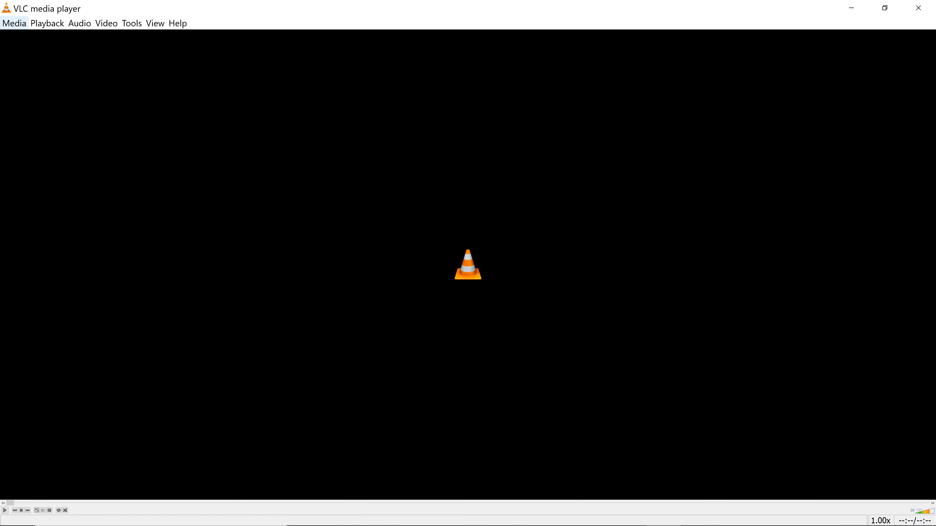
Set up a Convert / Save job with videoplayback.mp4 from the Music folder as its source.
{"action": "left_click", "coordinate": [14, 23]}
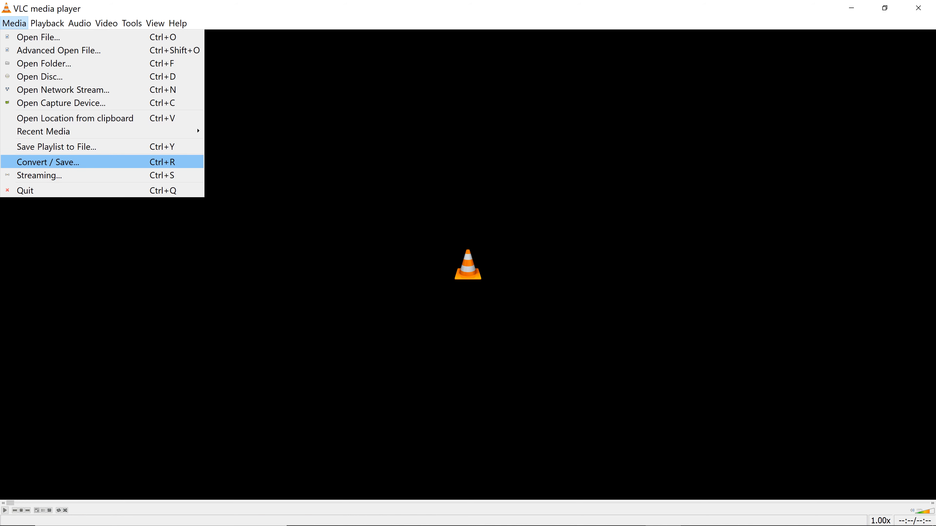
{"action": "key", "text": "Return"}
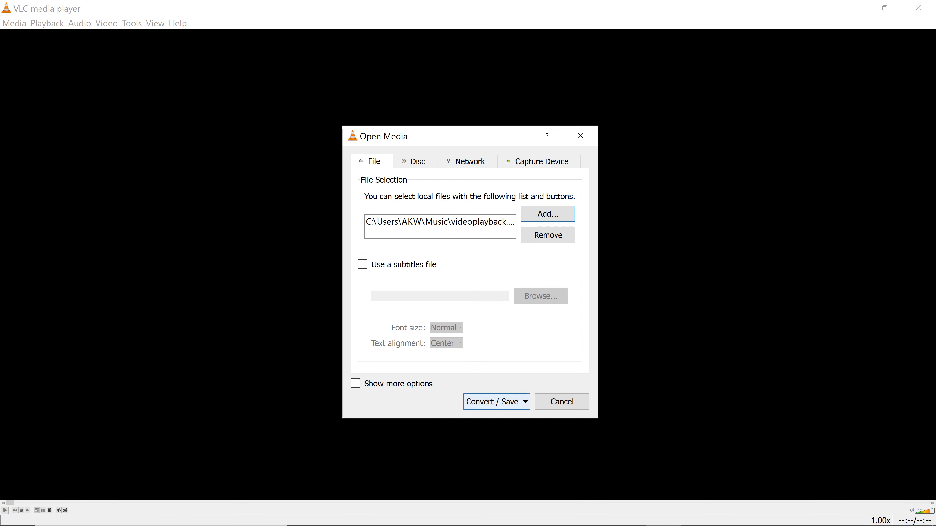
{"action": "left_click", "coordinate": [492, 401]}
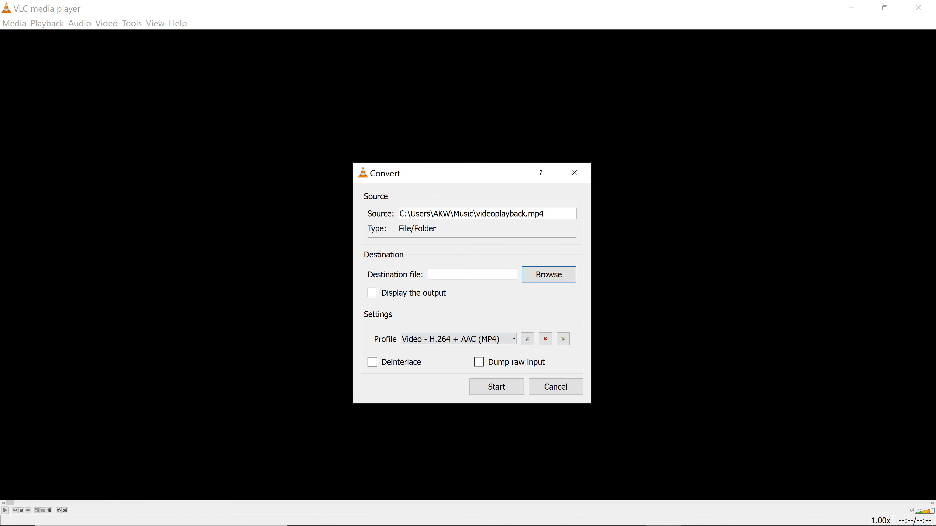
Set the conversion's destination file to hgrfuyfiu in the Music folder.
{"action": "left_click", "coordinate": [549, 274]}
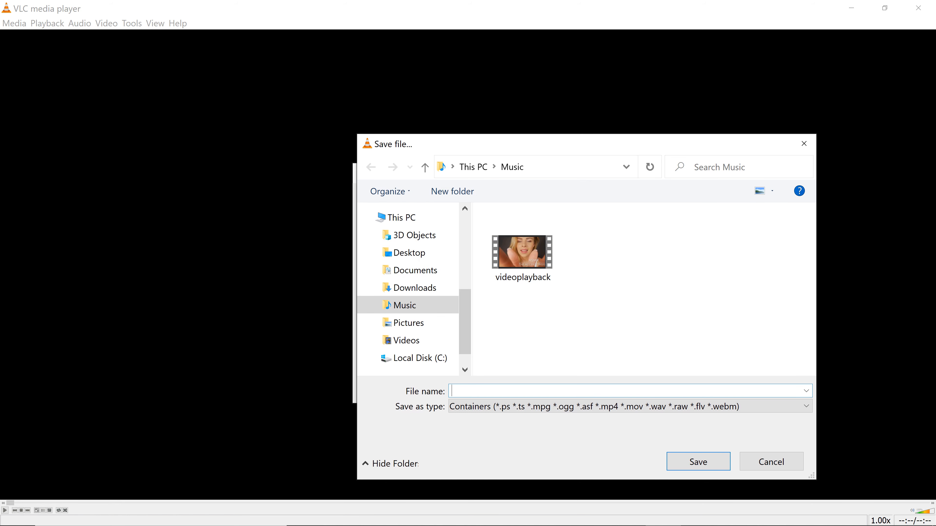
{"action": "left_click", "coordinate": [522, 252]}
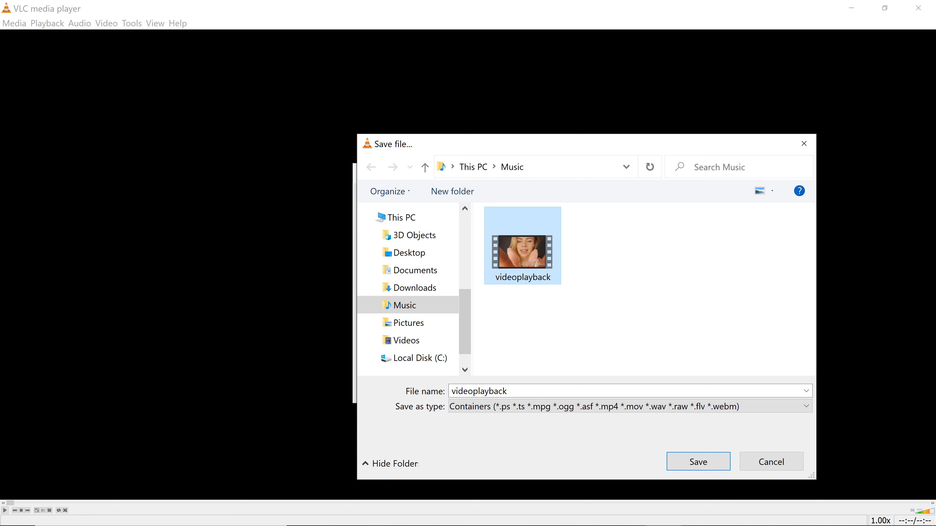
{"action": "left_click", "coordinate": [516, 392]}
{"action": "type", "text": "hgrfuyfiu"}
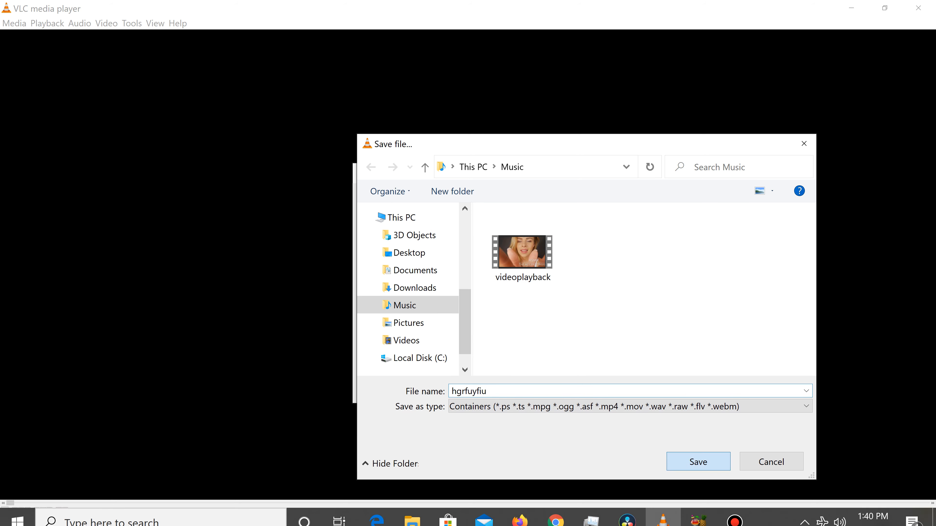
{"action": "left_click", "coordinate": [698, 462]}
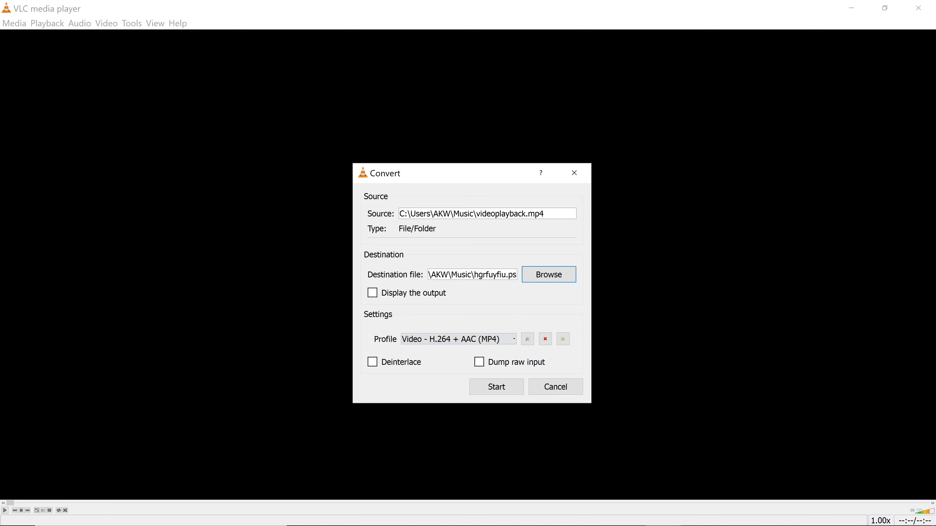
Look through the conversion profiles and choose Video - H.264 + AAC (MP4).
{"action": "left_click", "coordinate": [458, 339]}
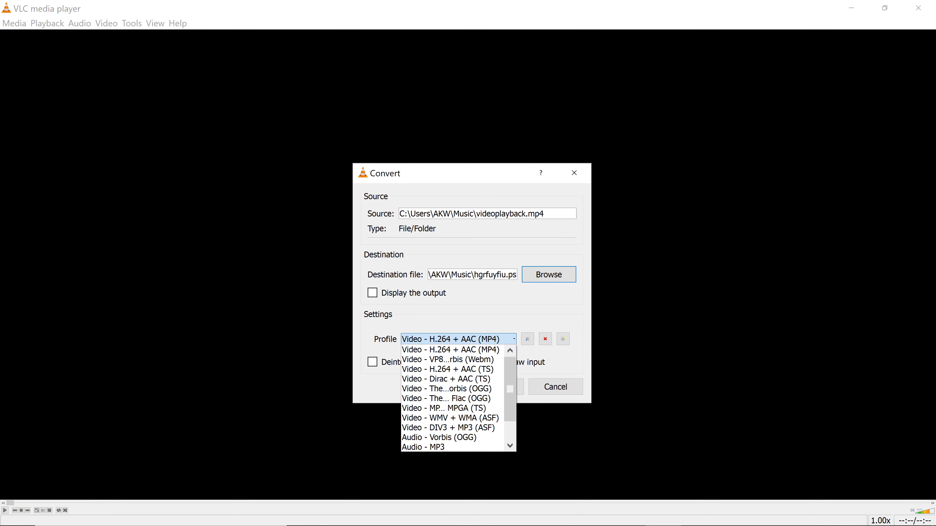
{"action": "scroll", "coordinate": [452, 398], "scroll_direction": "down", "scroll_amount": 1}
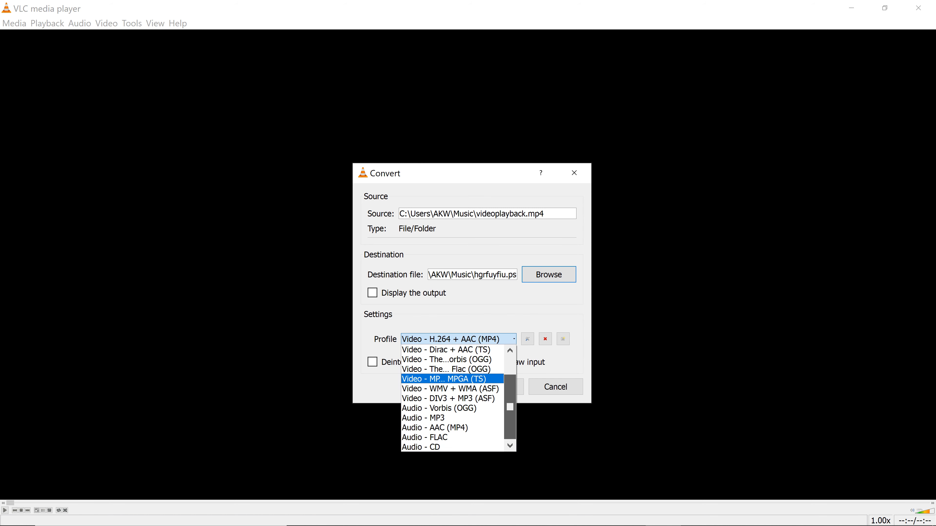
{"action": "scroll", "coordinate": [452, 398], "scroll_direction": "up", "scroll_amount": 1}
{"action": "scroll", "coordinate": [452, 398], "scroll_direction": "down", "scroll_amount": 1}
{"action": "scroll", "coordinate": [452, 398], "scroll_direction": "up", "scroll_amount": 1}
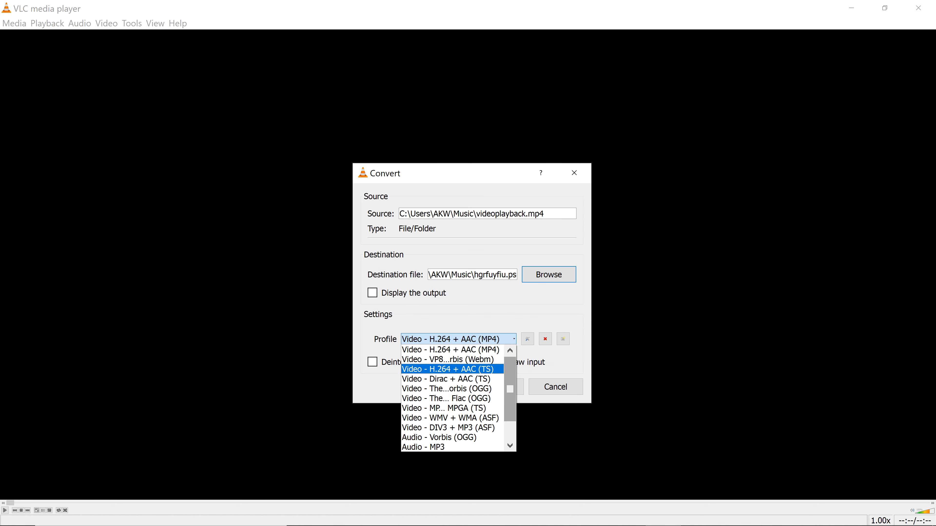
{"action": "left_click", "coordinate": [450, 349]}
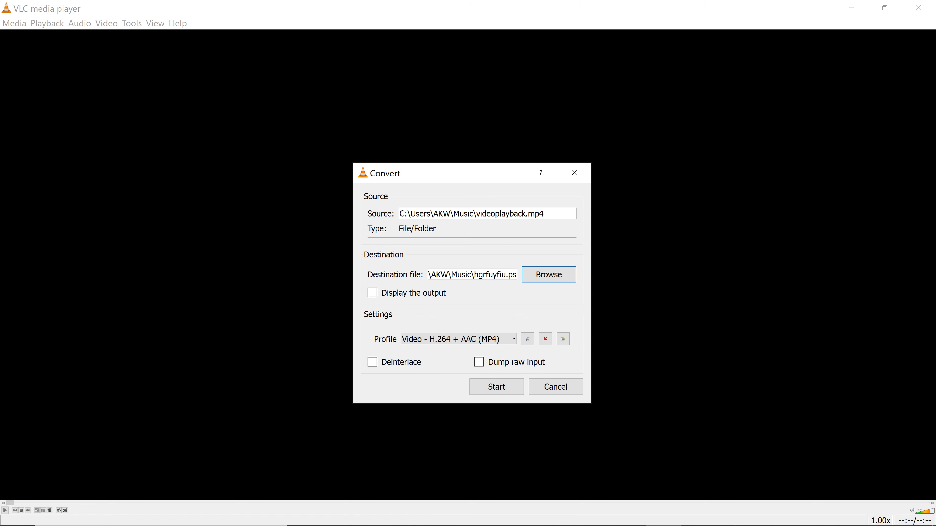
Switch to HandBrake and load the videoplayback video from the Music folder as the source.
{"action": "mouse_move", "coordinate": [734, 512]}
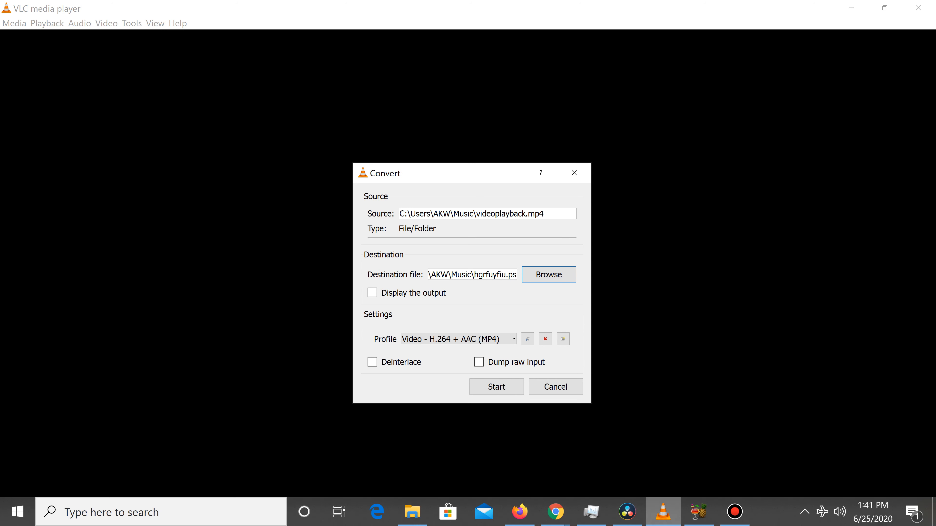
{"action": "left_click", "coordinate": [698, 512]}
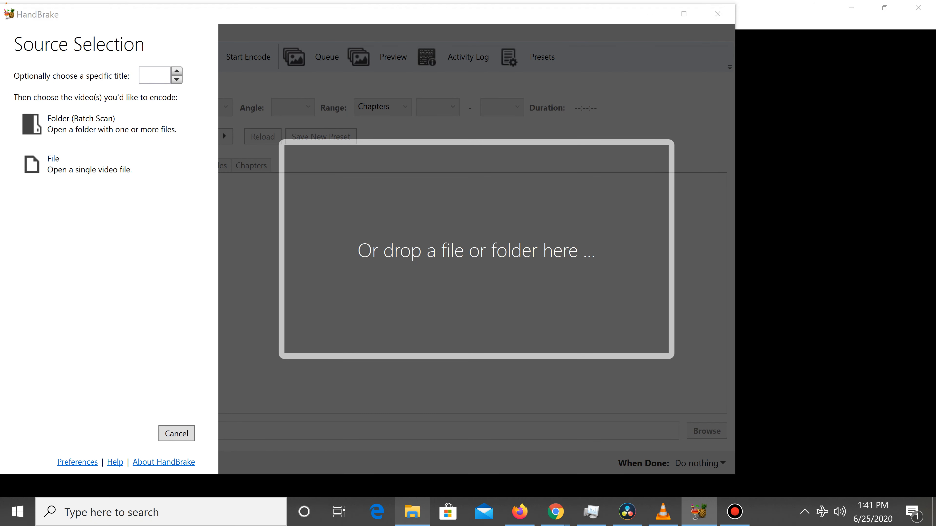
{"action": "left_click", "coordinate": [412, 520]}
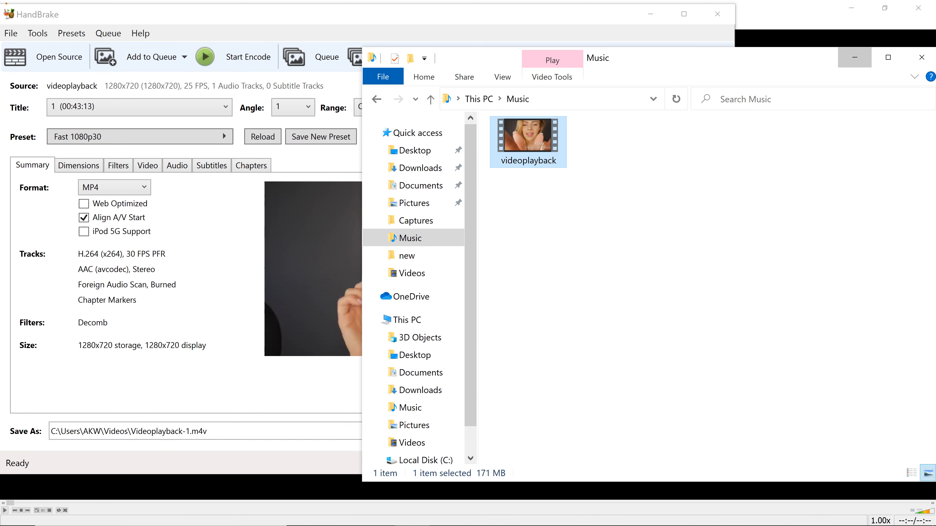
{"action": "left_click", "coordinate": [854, 58]}
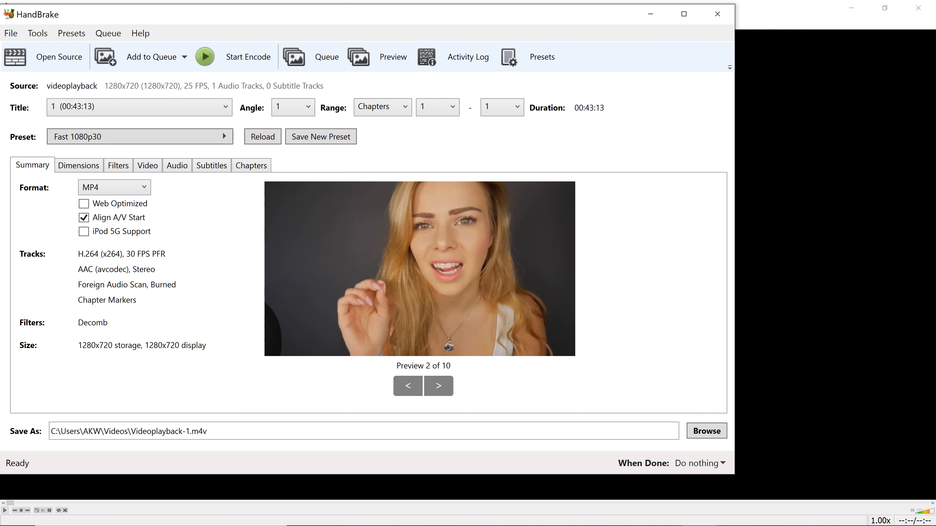
Enable Web Optimized for the output and check the available container formats, keeping MP4.
{"action": "left_click", "coordinate": [84, 203]}
{"action": "left_click", "coordinate": [122, 187]}
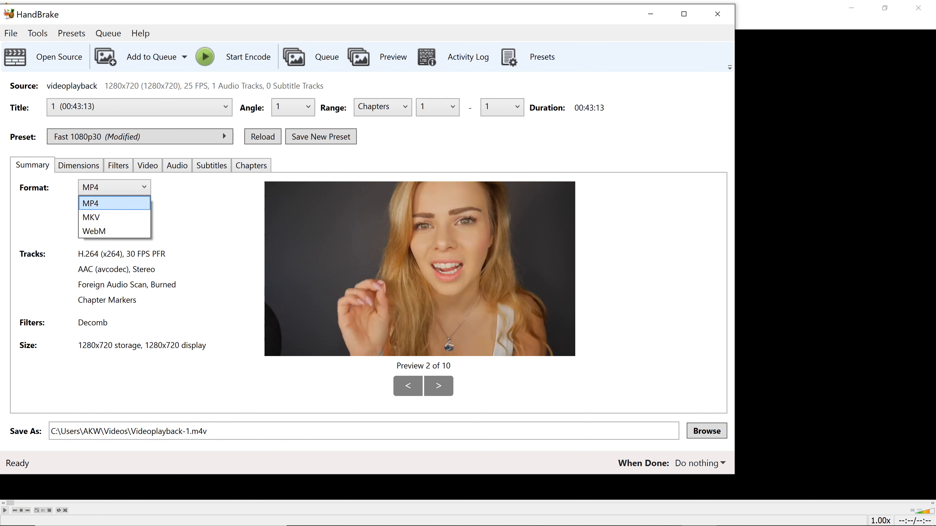
{"action": "key", "text": "Escape"}
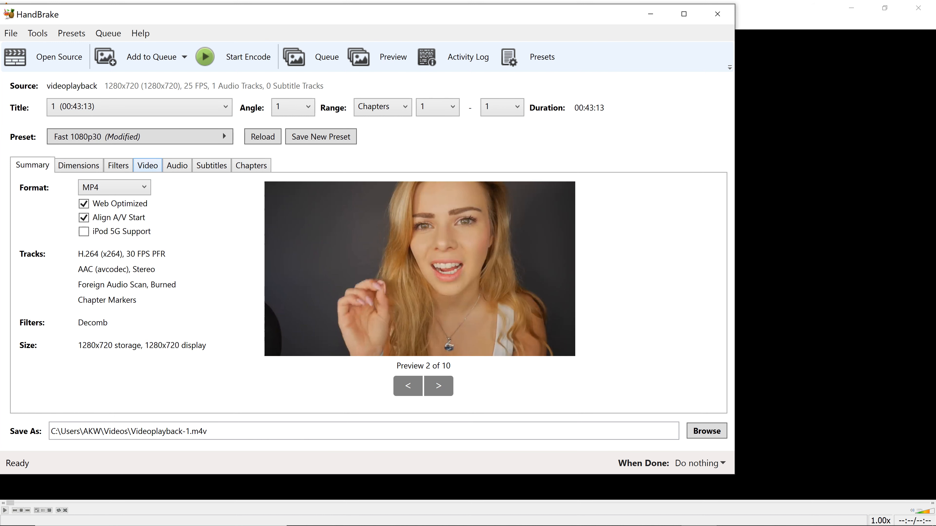
Set the video codec to H.265 10-bit (x265).
{"action": "left_click", "coordinate": [147, 165]}
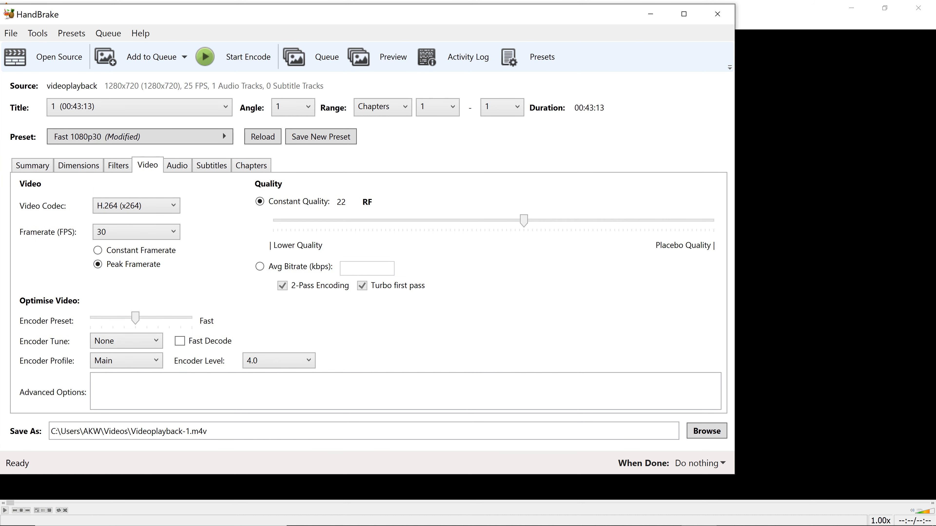
{"action": "left_click", "coordinate": [154, 205]}
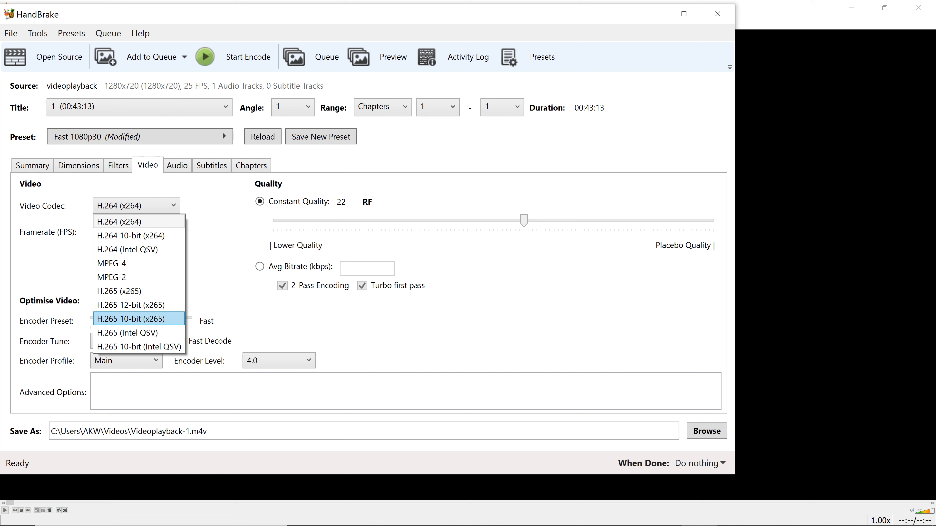
{"action": "left_click", "coordinate": [158, 318]}
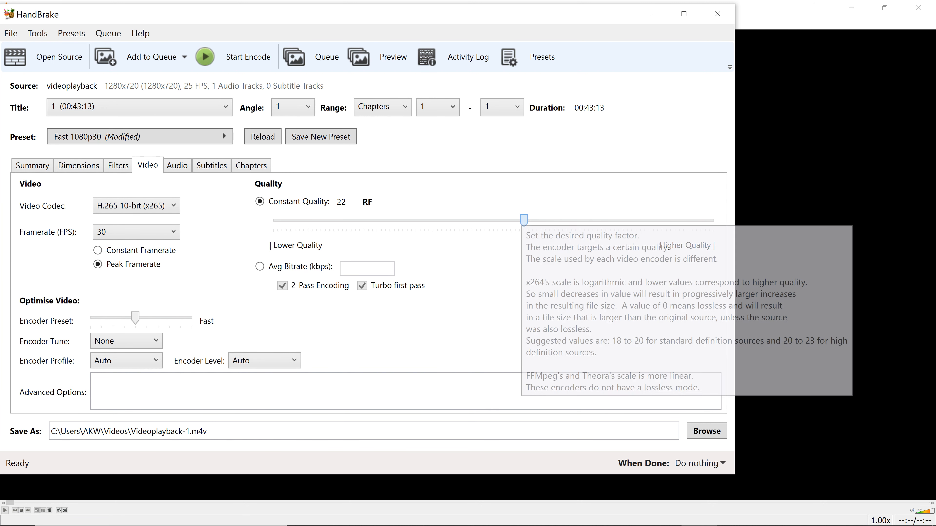
Try the constant quality setting at its highest and lowest ends and set it to RF 18.
{"action": "left_click_drag", "start_coordinate": [523, 220], "coordinate": [714, 220]}
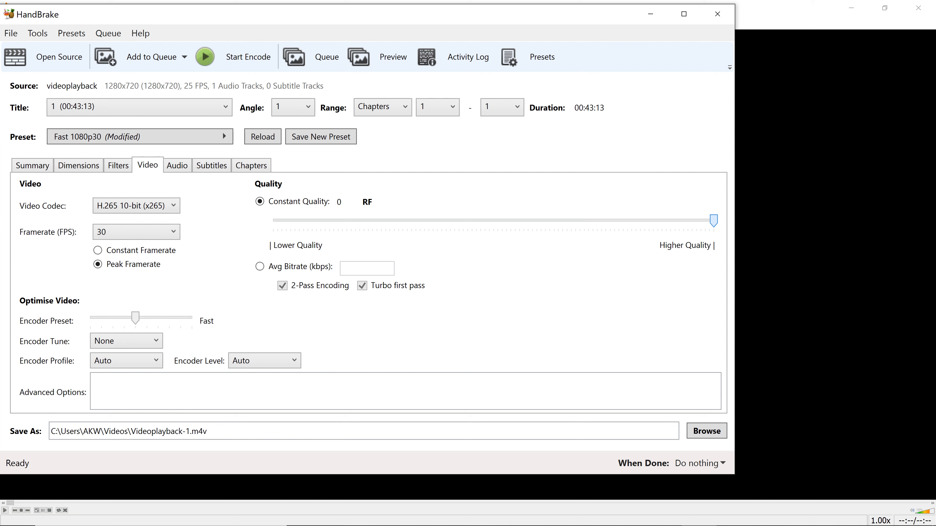
{"action": "left_click_drag", "start_coordinate": [713, 220], "coordinate": [273, 220]}
{"action": "left_click_drag", "start_coordinate": [273, 220], "coordinate": [515, 220]}
{"action": "left_click_drag", "start_coordinate": [515, 220], "coordinate": [558, 221]}
Set the encoder preset to Ultrafast and the encoder tune to Fast Decode.
{"action": "left_click_drag", "start_coordinate": [135, 318], "coordinate": [90, 318]}
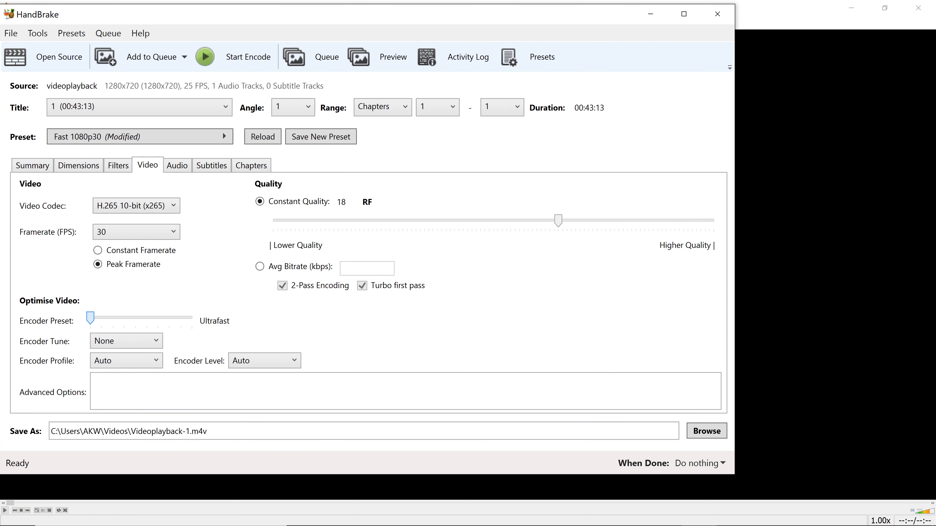
{"action": "left_click", "coordinate": [125, 341]}
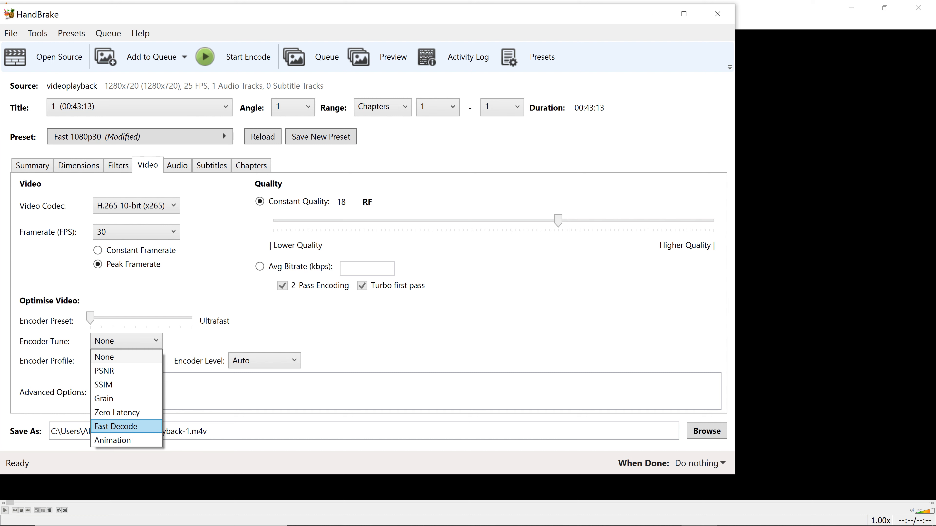
{"action": "left_click", "coordinate": [126, 426]}
Examine the available encoder profile and encoder level options without changing either one.
{"action": "left_click", "coordinate": [125, 361]}
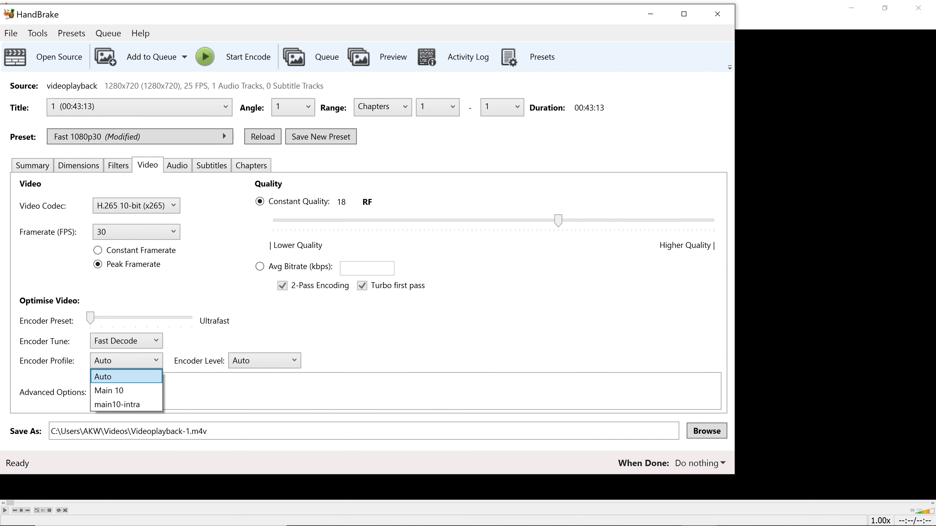
{"action": "left_click", "coordinate": [265, 360]}
{"action": "left_click", "coordinate": [264, 361]}
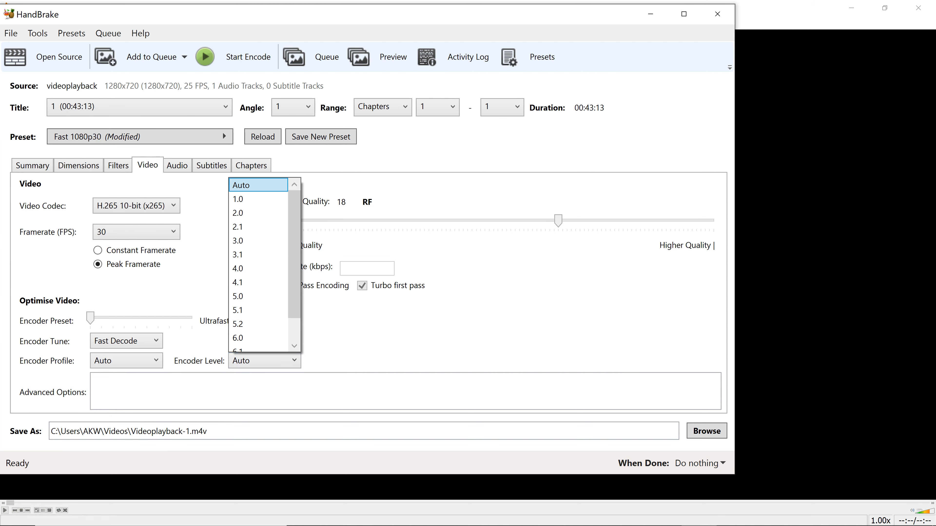
{"action": "scroll", "coordinate": [258, 324], "scroll_direction": "down", "scroll_amount": 2}
{"action": "scroll", "coordinate": [258, 310], "scroll_direction": "up", "scroll_amount": 1}
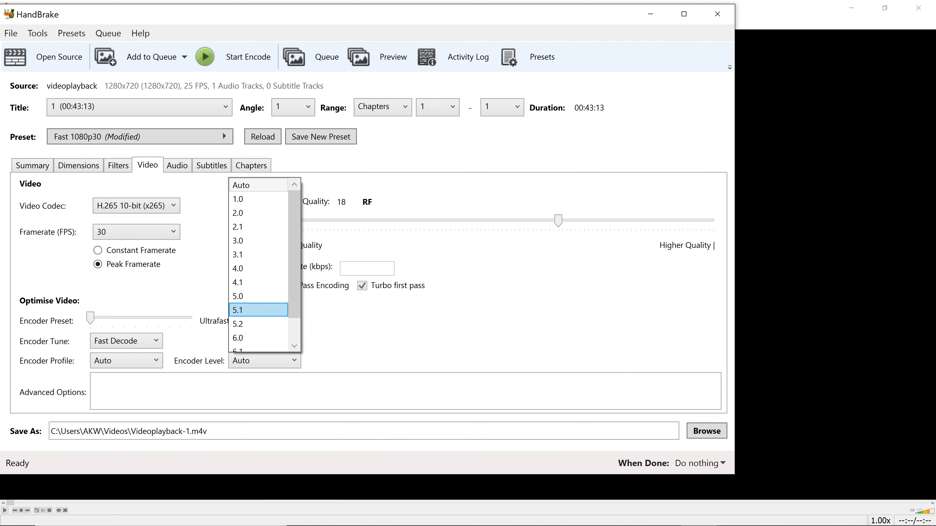
{"action": "key", "text": "Up"}
{"action": "key", "text": "Escape"}
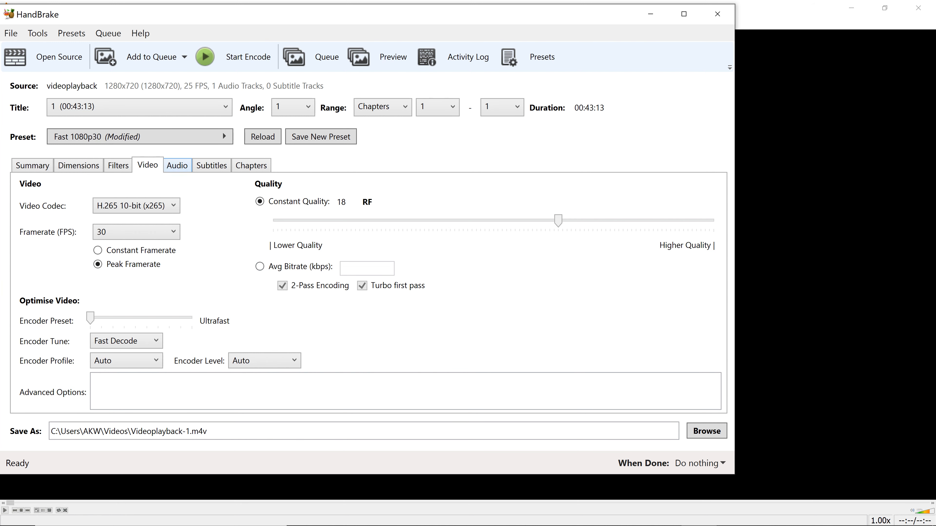
Set the codec of the audio track to AAC Passthru.
{"action": "left_click", "coordinate": [177, 166]}
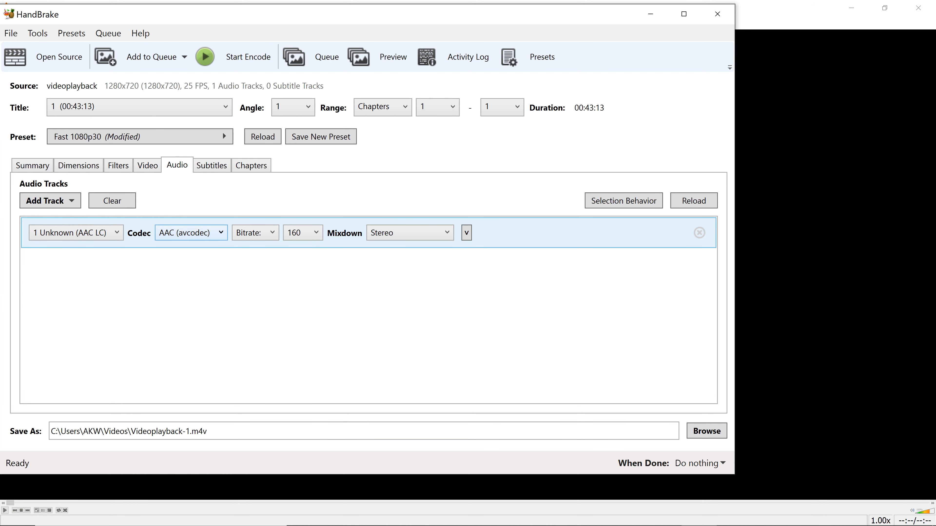
{"action": "left_click", "coordinate": [192, 233]}
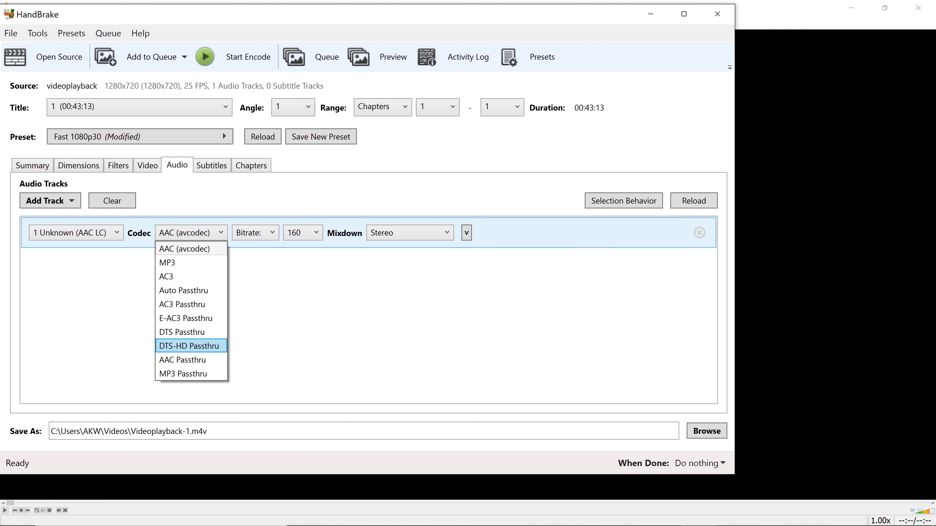
{"action": "left_click", "coordinate": [182, 359]}
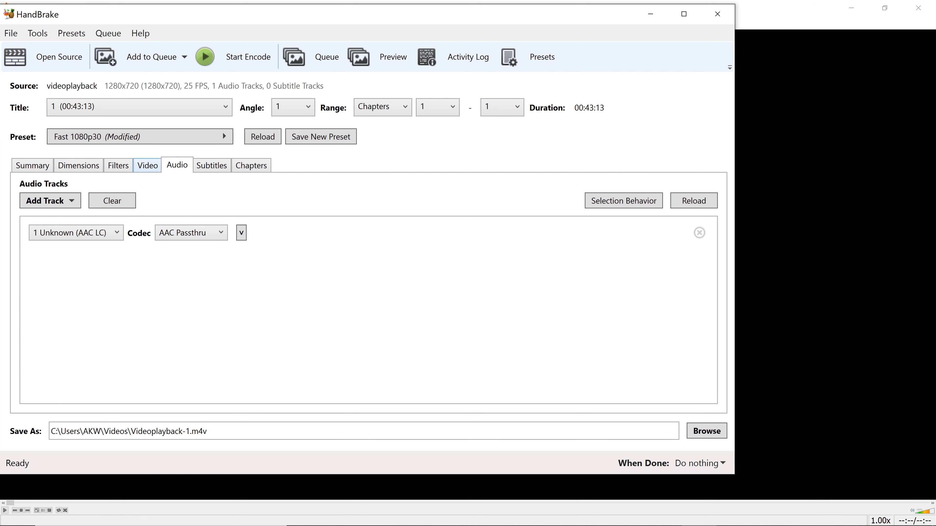
Review the video codec choices again and keep H.265 10-bit (x265) selected.
{"action": "left_click", "coordinate": [148, 165]}
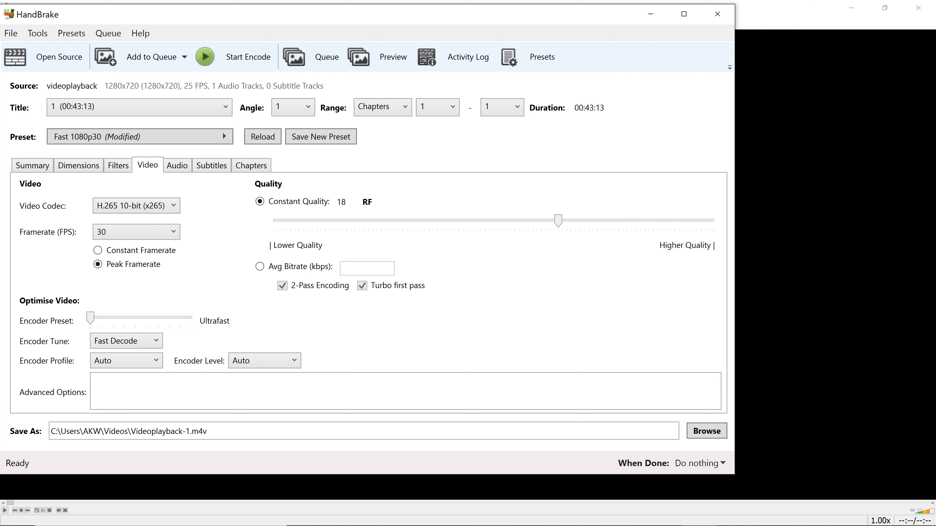
{"action": "left_click", "coordinate": [136, 206]}
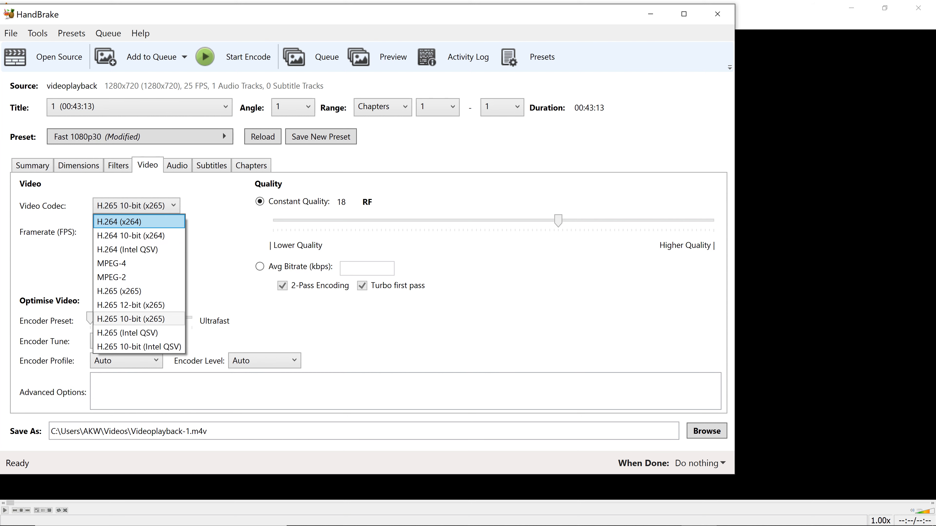
{"action": "left_click", "coordinate": [131, 319]}
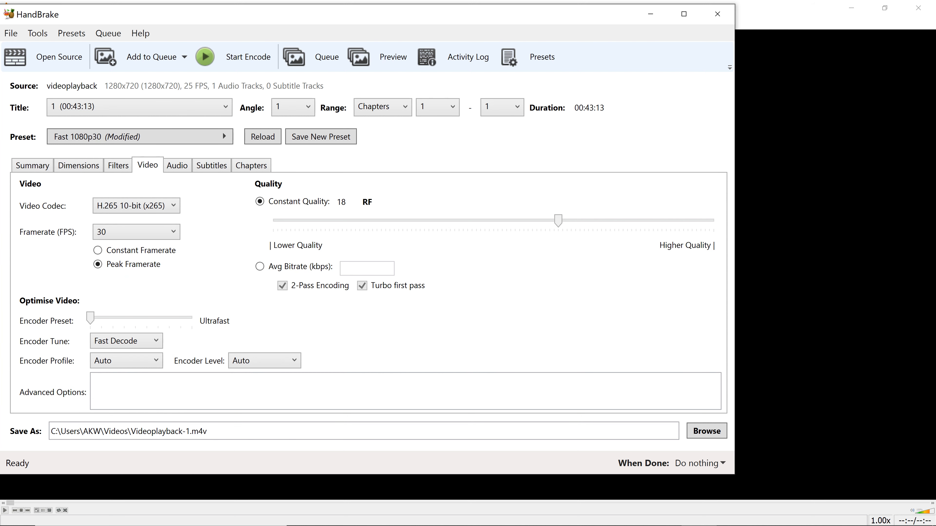
Keep H.265 10-bit (x265), change the destination file name to Videoplafywedqyback-1.m4v, and start the encode.
{"action": "left_click", "coordinate": [155, 207]}
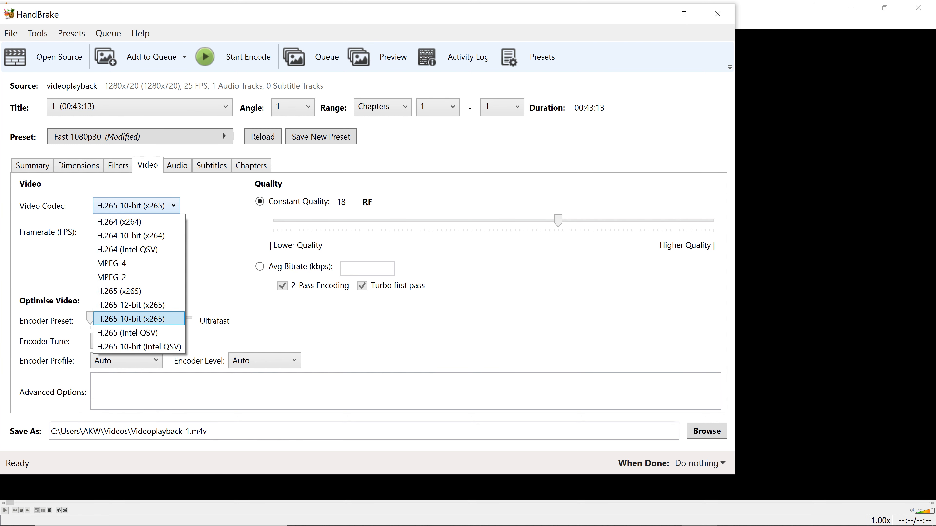
{"action": "left_click", "coordinate": [131, 319]}
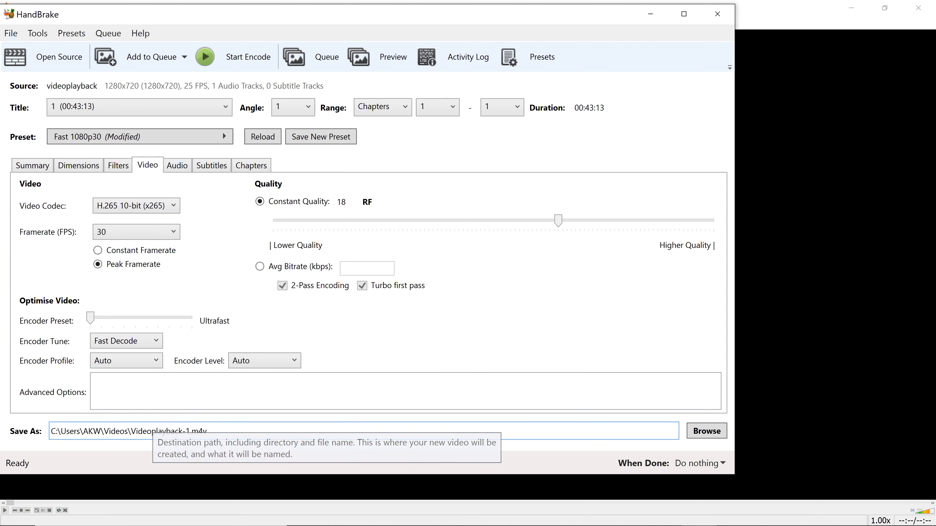
{"action": "left_click", "coordinate": [162, 432]}
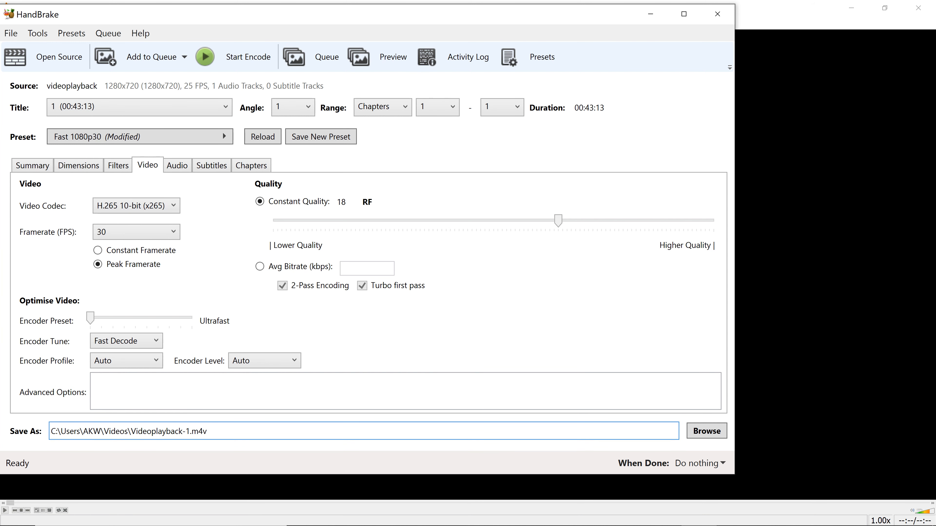
{"action": "type", "text": "fywedq"}
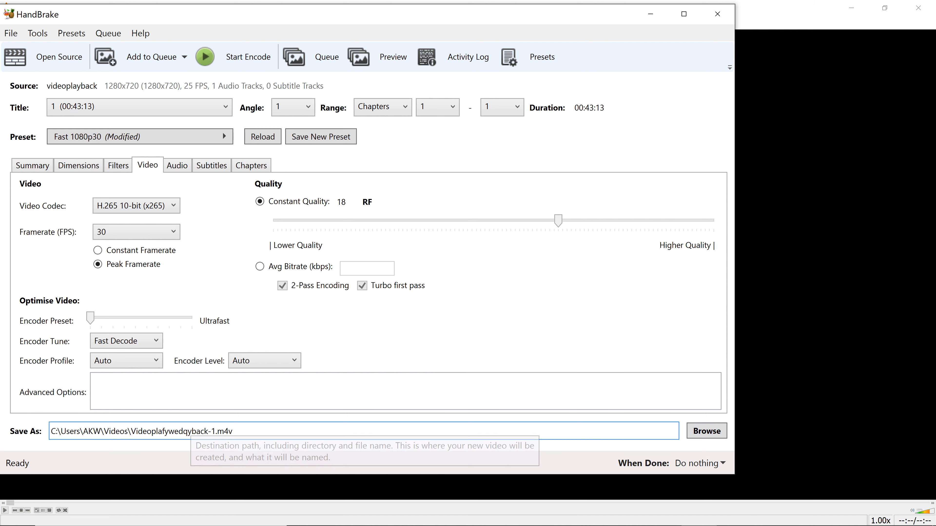
{"action": "left_click", "coordinate": [232, 57]}
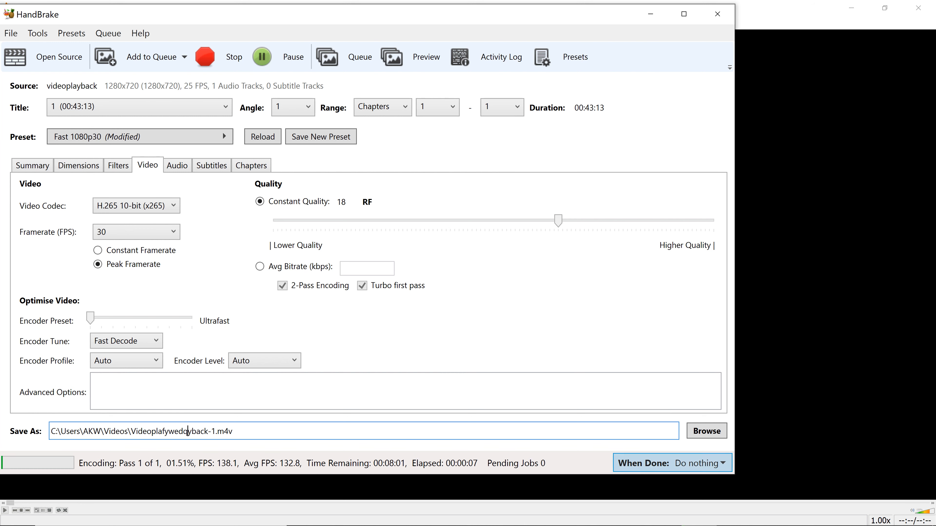
Review the available When Done actions for the running encode, leaving Do nothing selected.
{"action": "left_click", "coordinate": [699, 463]}
{"action": "key", "text": "Down"}
{"action": "key", "text": "Down"}
{"action": "key", "text": "Down"}
{"action": "key", "text": "Down"}
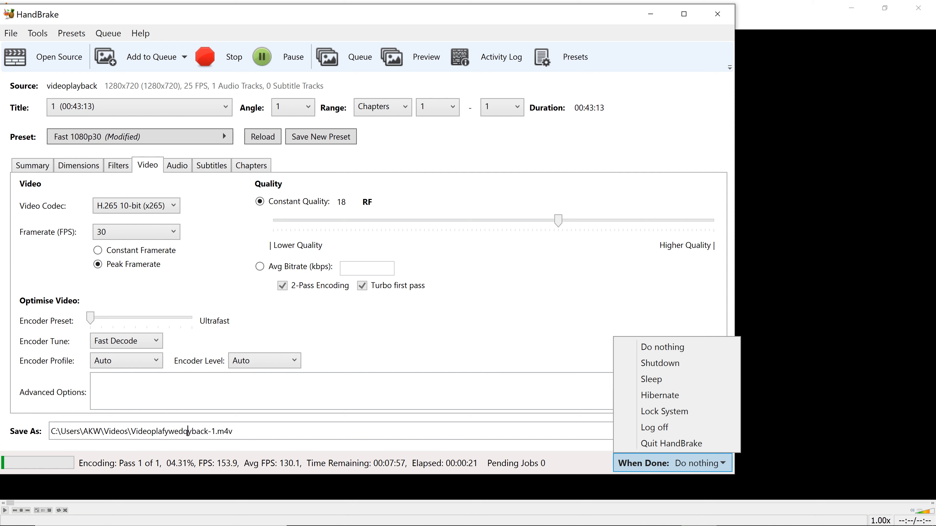
{"action": "key", "text": "Escape"}
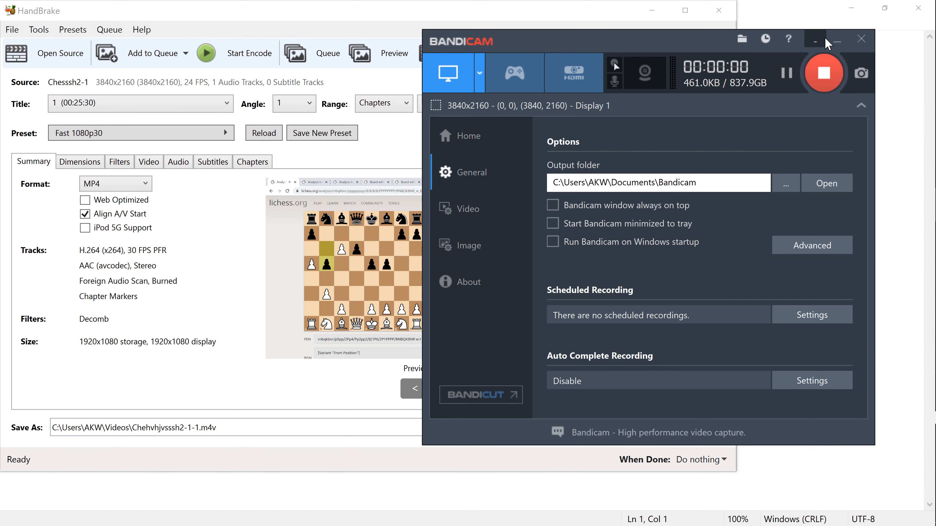
Get the recorder window out of the way and apply the Web preset Vimeo YouTube HQ 2160p60 4K to the Chesssh2-1 source.
{"action": "left_click", "coordinate": [833, 39]}
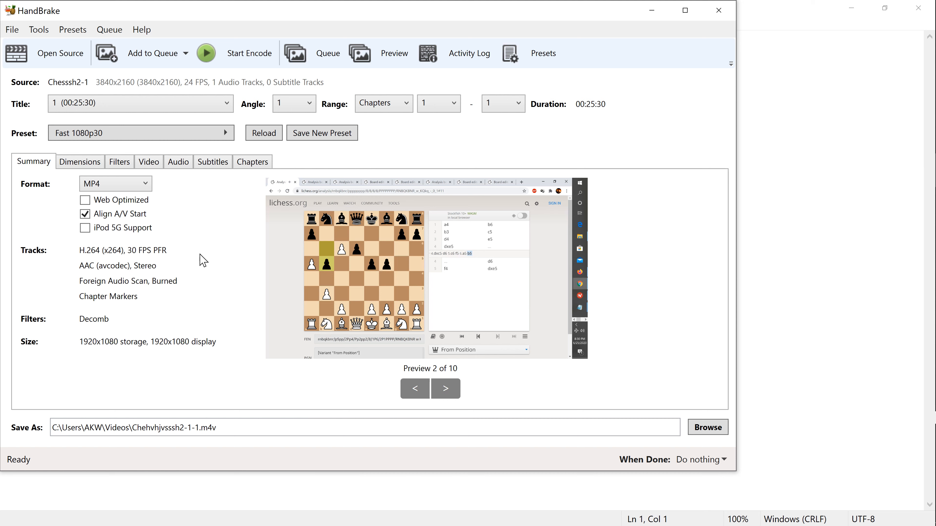
{"action": "left_click", "coordinate": [153, 161]}
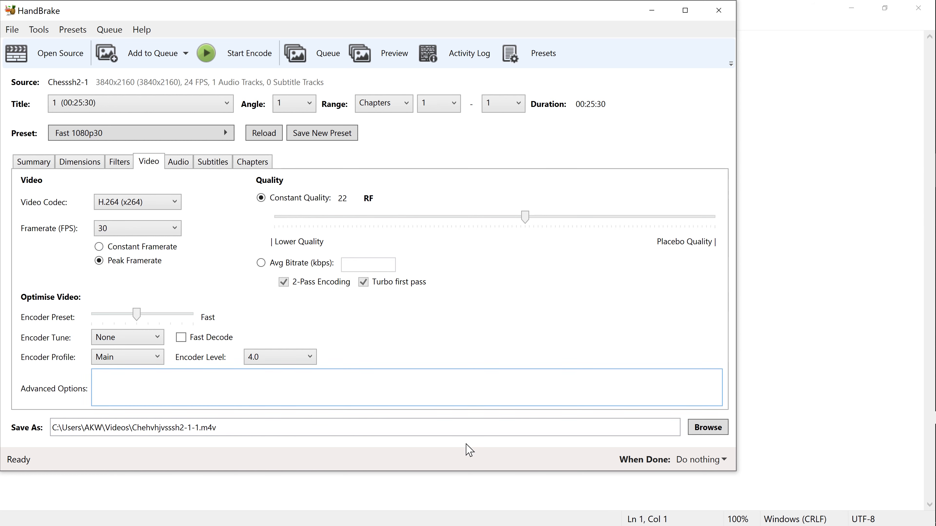
{"action": "left_click", "coordinate": [212, 135]}
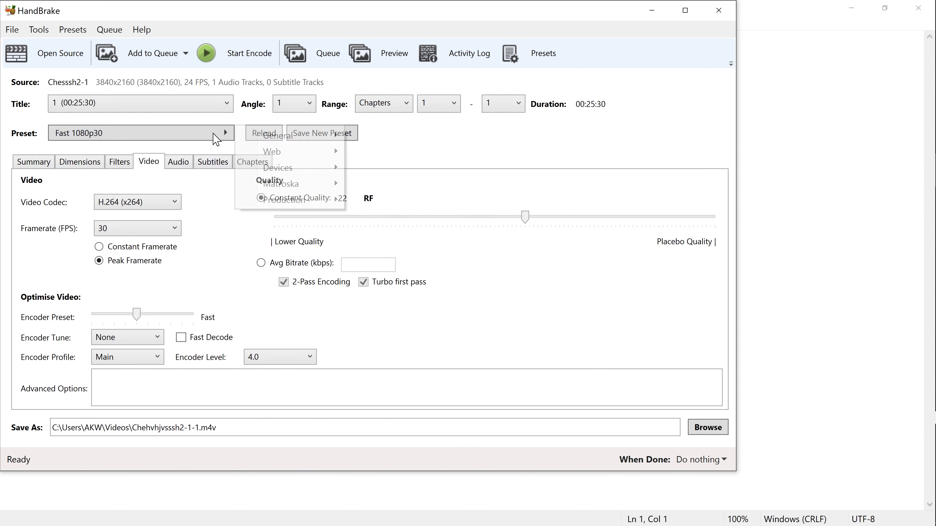
{"action": "mouse_move", "coordinate": [294, 138]}
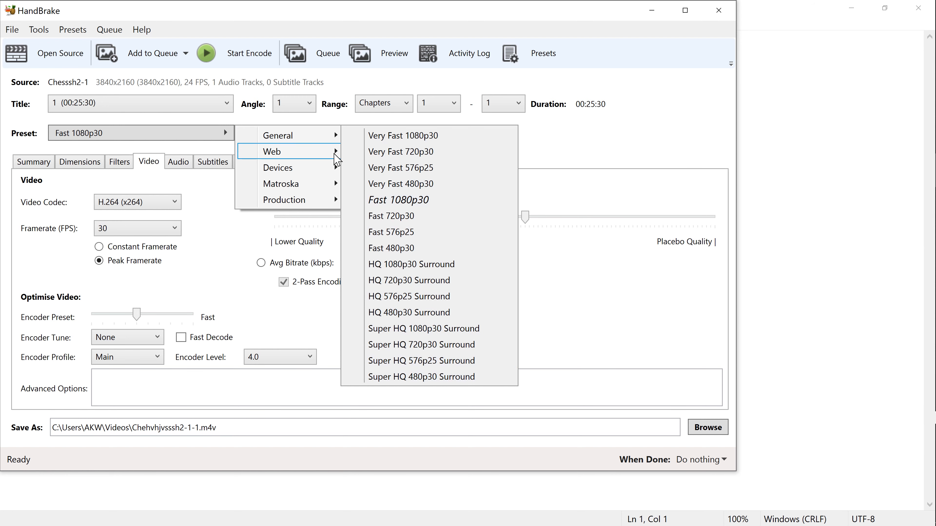
{"action": "mouse_move", "coordinate": [333, 152]}
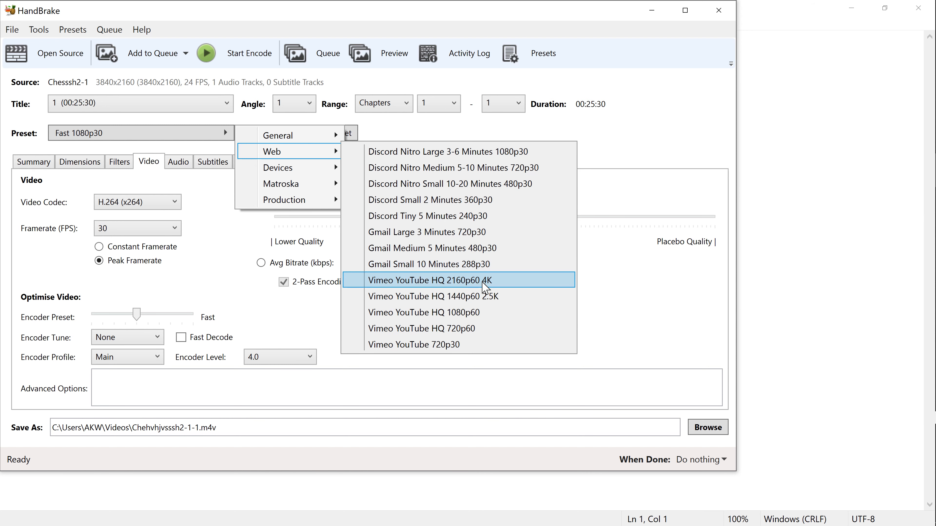
{"action": "left_click", "coordinate": [485, 281]}
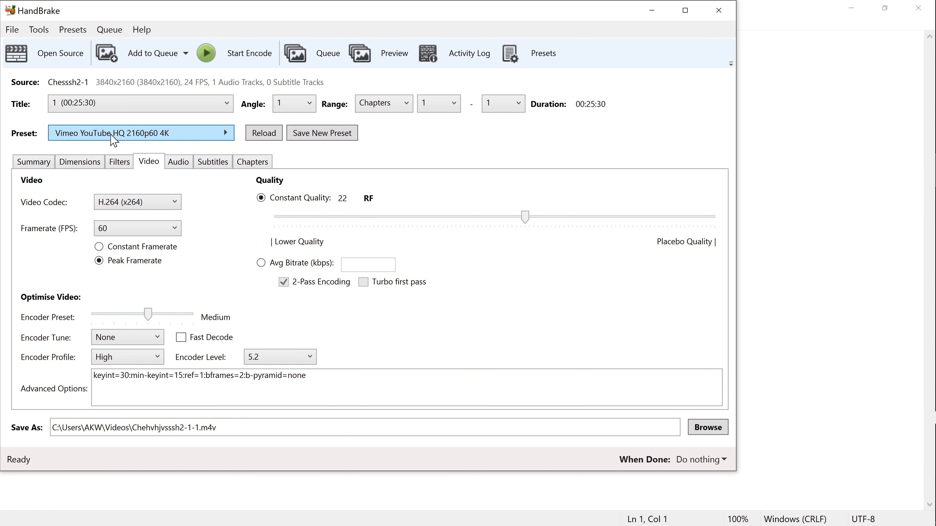
{"action": "left_click", "coordinate": [221, 135]}
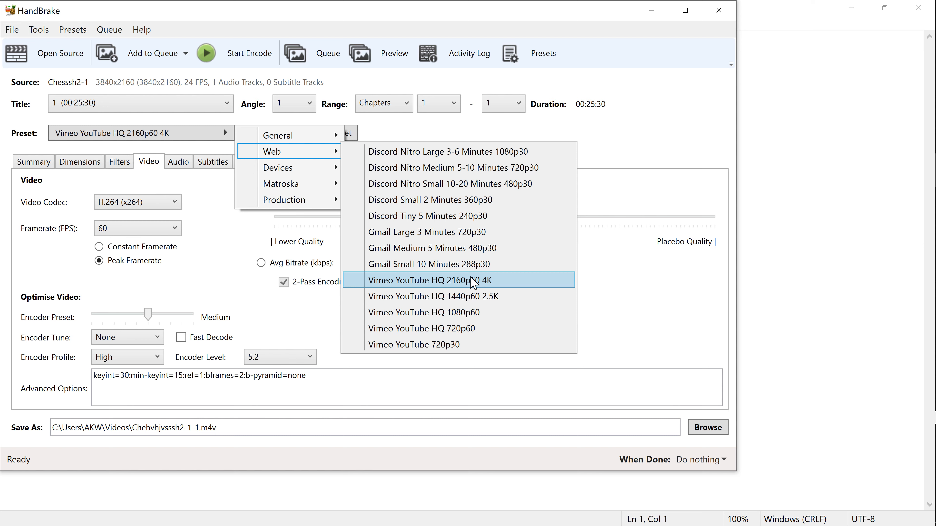
{"action": "left_click", "coordinate": [474, 284]}
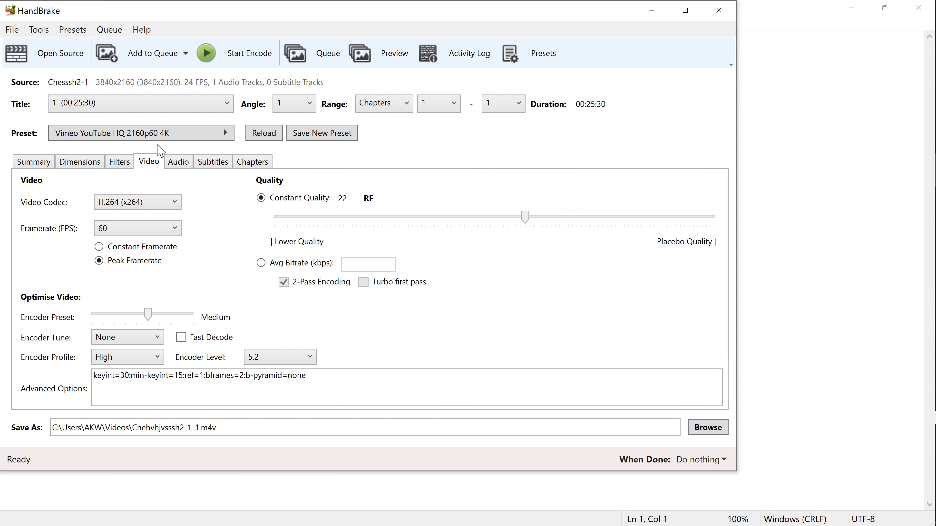
Apply the Matroska preset H.265 MKV 2160p60 to the Chesssh2-1 source and start the encode.
{"action": "left_click", "coordinate": [189, 137]}
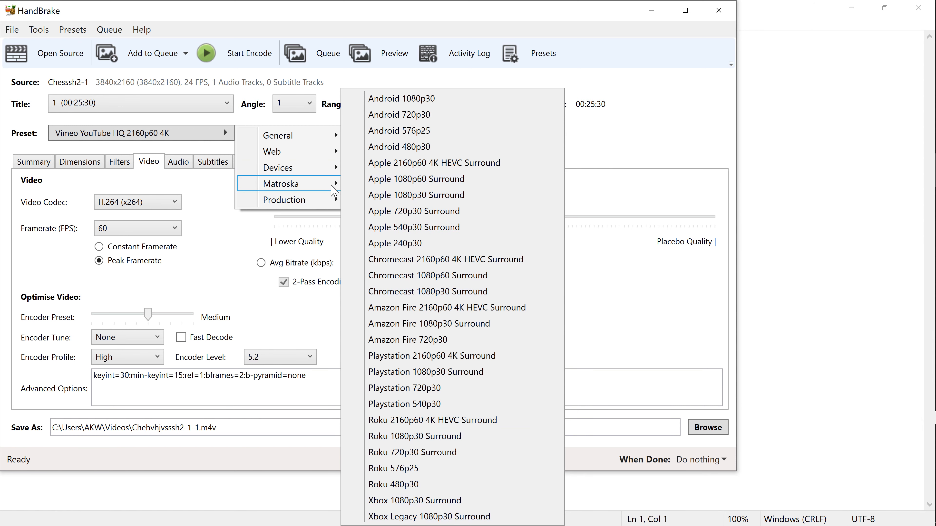
{"action": "mouse_move", "coordinate": [335, 190]}
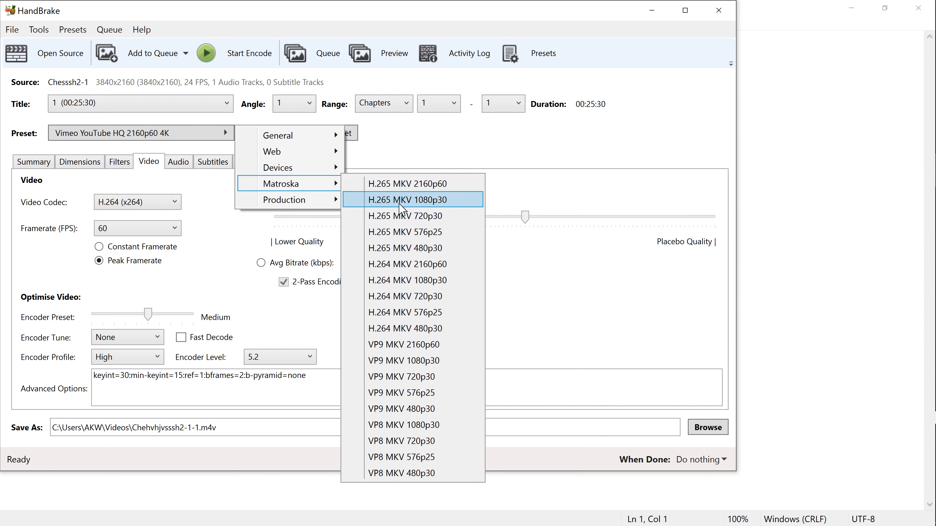
{"action": "left_click", "coordinate": [407, 192]}
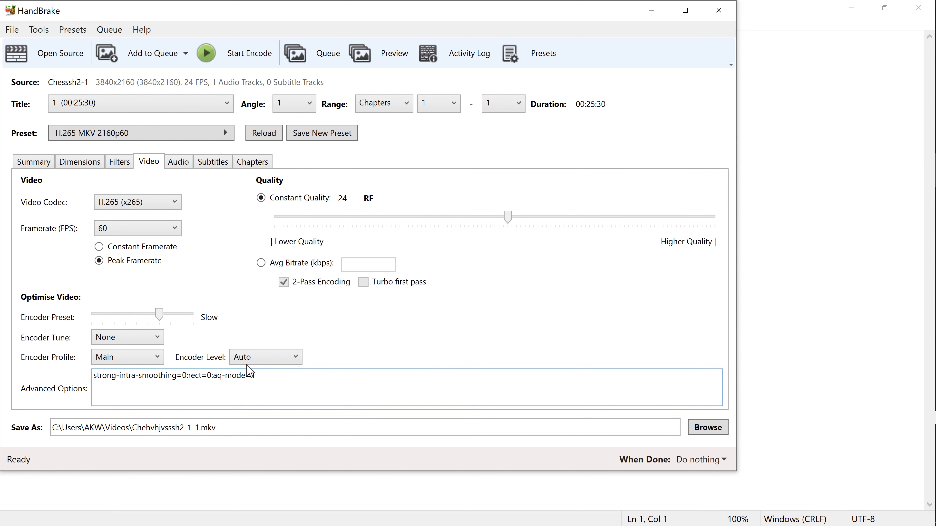
{"action": "left_click", "coordinate": [240, 61]}
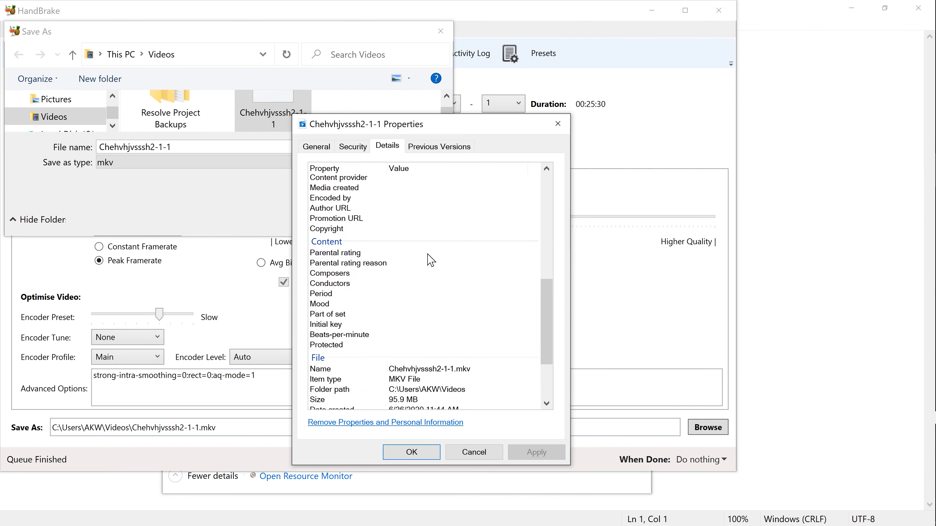
Examine the file details and previous versions of Chehvhjvsssh2-1-1.mkv, then close its properties.
{"action": "scroll", "coordinate": [431, 260], "scroll_direction": "down", "scroll_amount": 2}
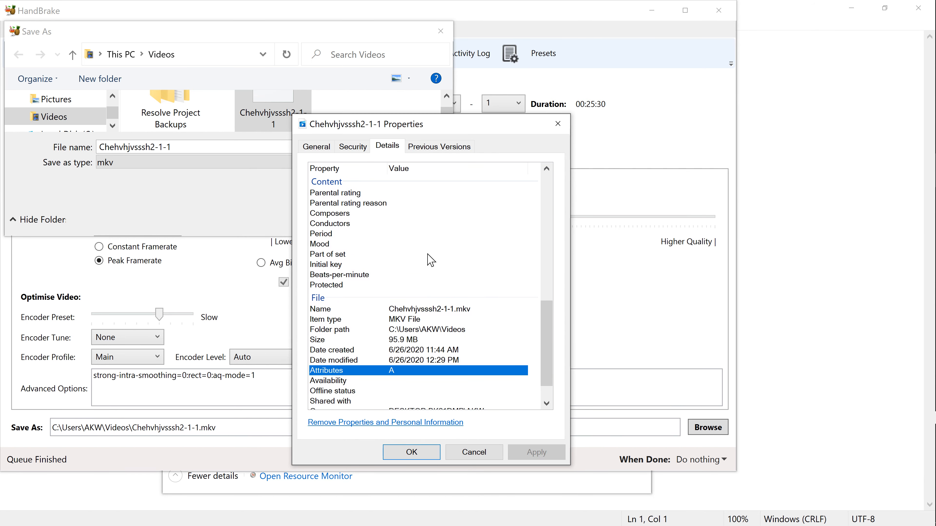
{"action": "scroll", "coordinate": [431, 261], "scroll_direction": "up", "scroll_amount": 10}
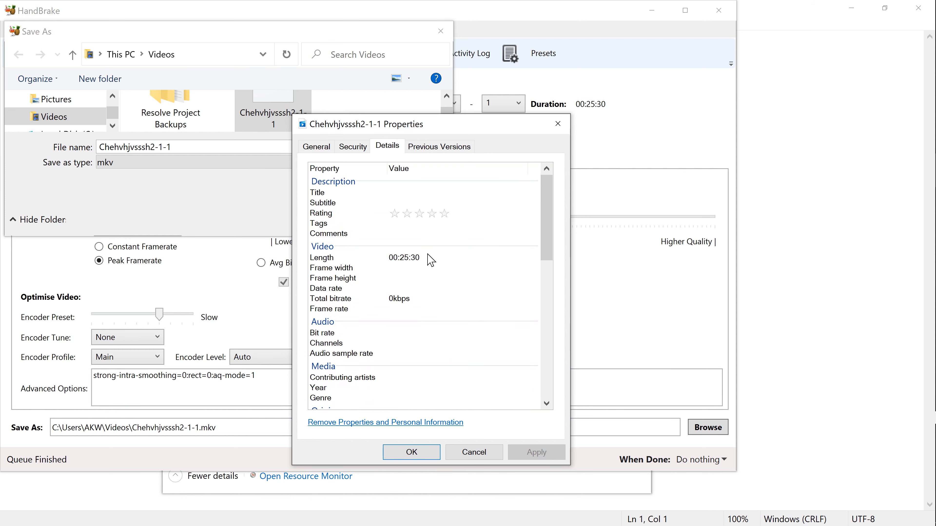
{"action": "left_click", "coordinate": [453, 147]}
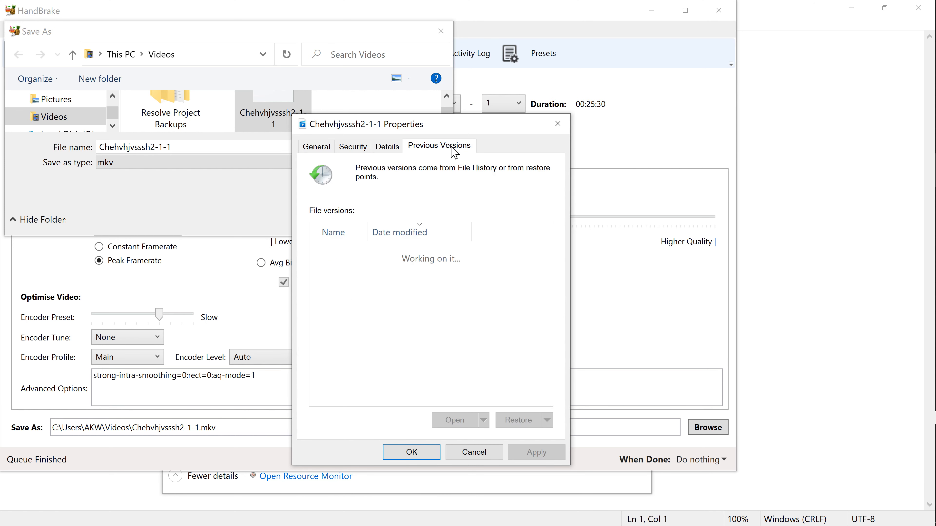
{"action": "left_click", "coordinate": [558, 124]}
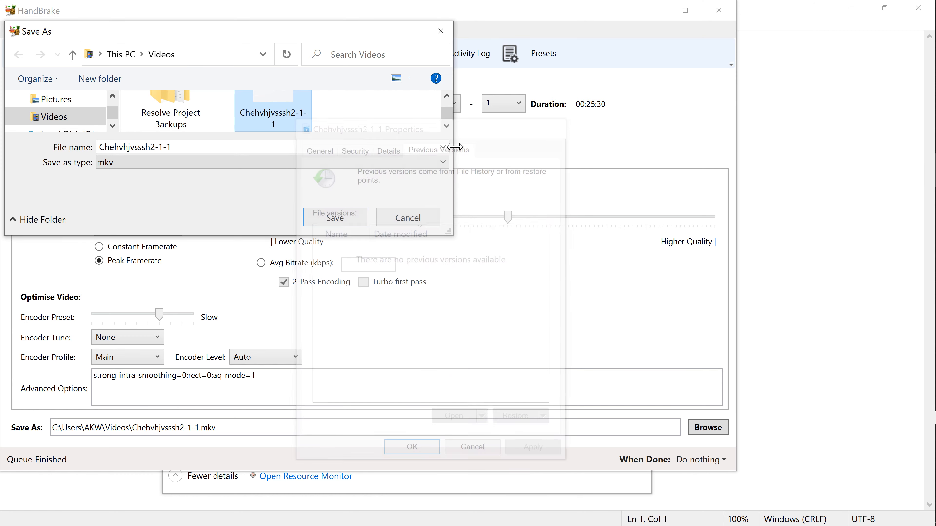
Open the encoded file Chehvhjvsssh2-1-1.mkv from the Videos folder in VLC media player.
{"action": "right_click", "coordinate": [266, 118]}
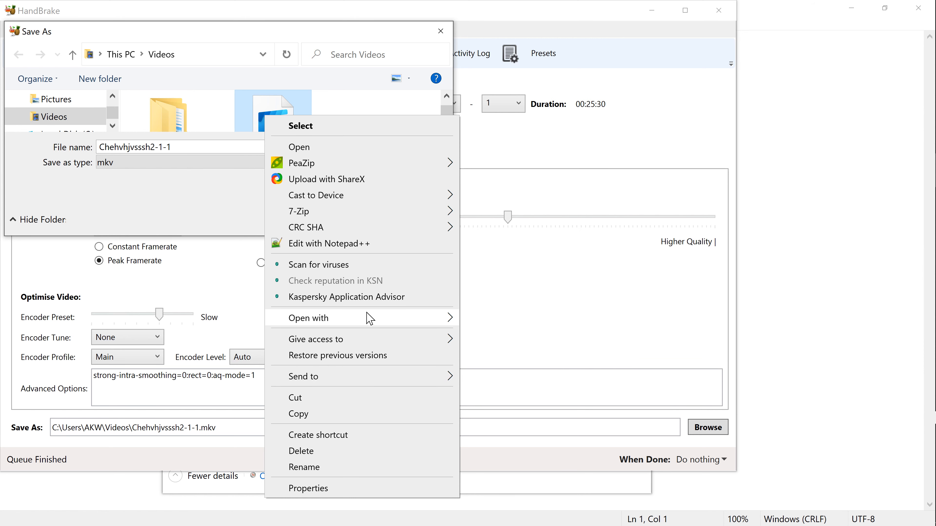
{"action": "mouse_move", "coordinate": [376, 317]}
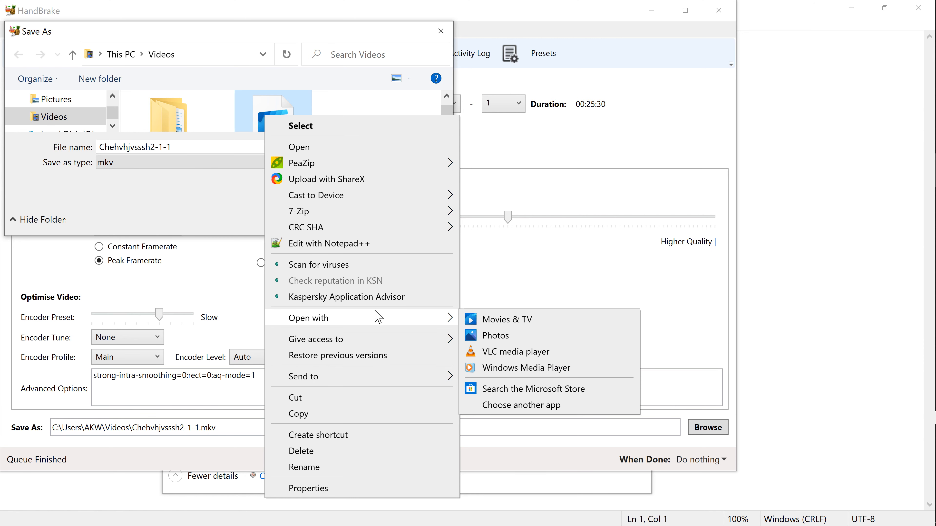
{"action": "left_click", "coordinate": [492, 353]}
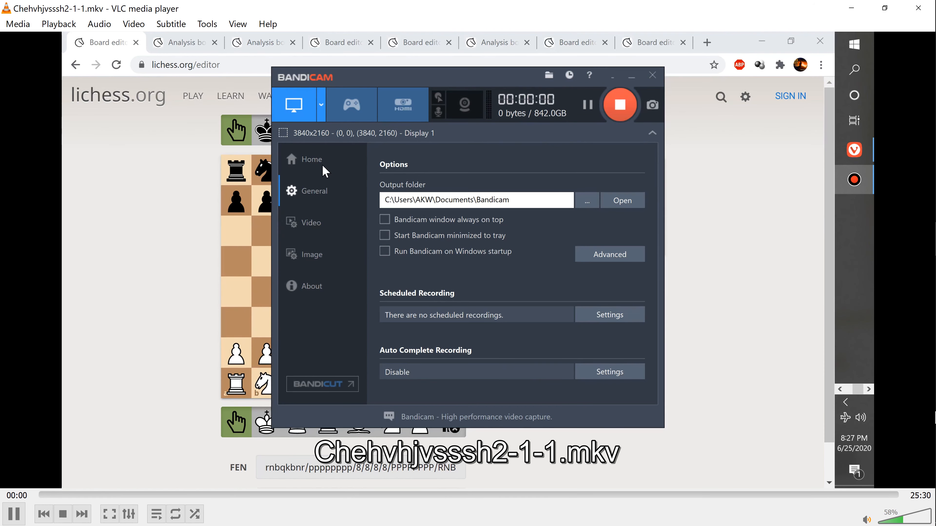
Inspect the video and audio codec details of the playing MKV file and pause its playback.
{"action": "left_click", "coordinate": [203, 28]}
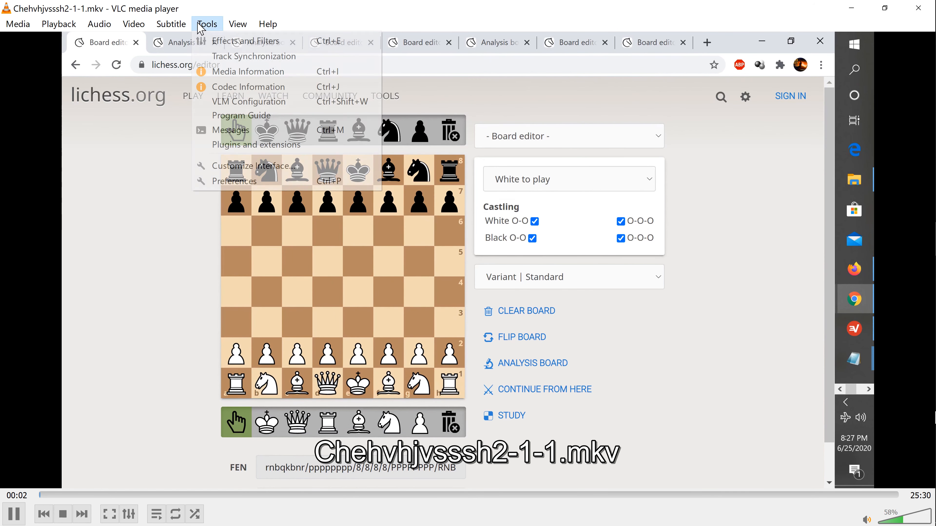
{"action": "left_click", "coordinate": [210, 71]}
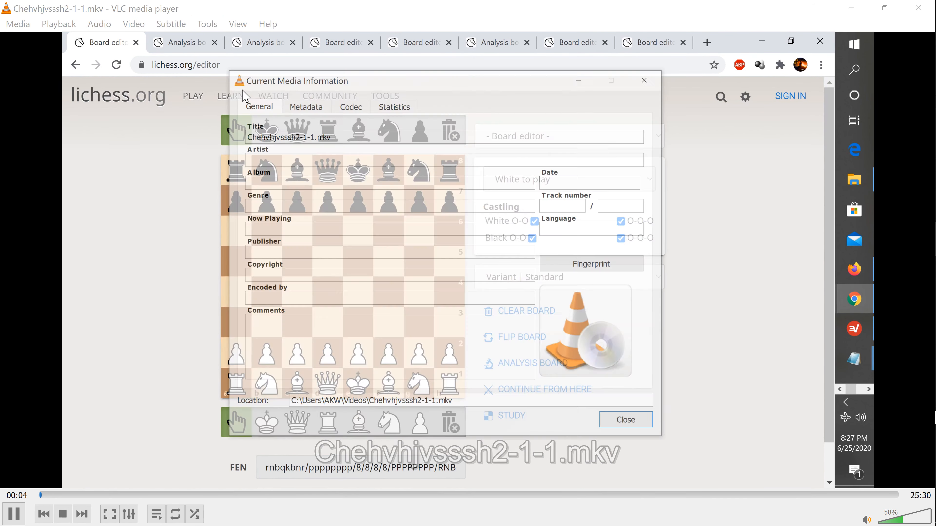
{"action": "left_click", "coordinate": [352, 106]}
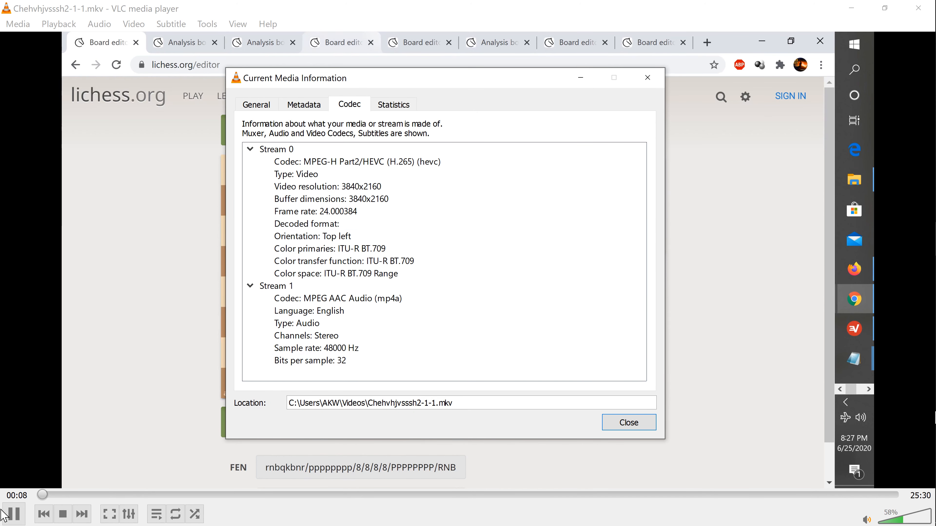
{"action": "left_click", "coordinate": [20, 505]}
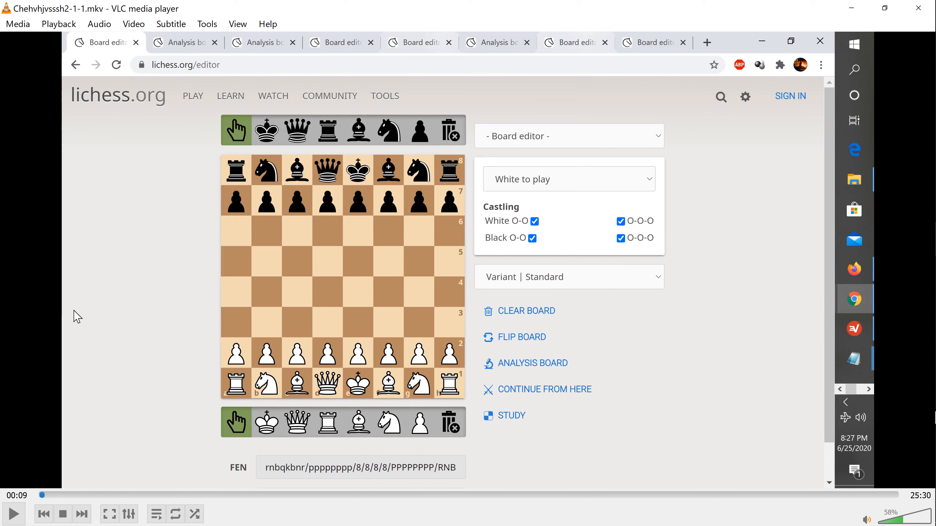
Review the media information and codec information of the paused Chehvhjvsssh2-1-1.mkv in VLC.
{"action": "left_click", "coordinate": [207, 23]}
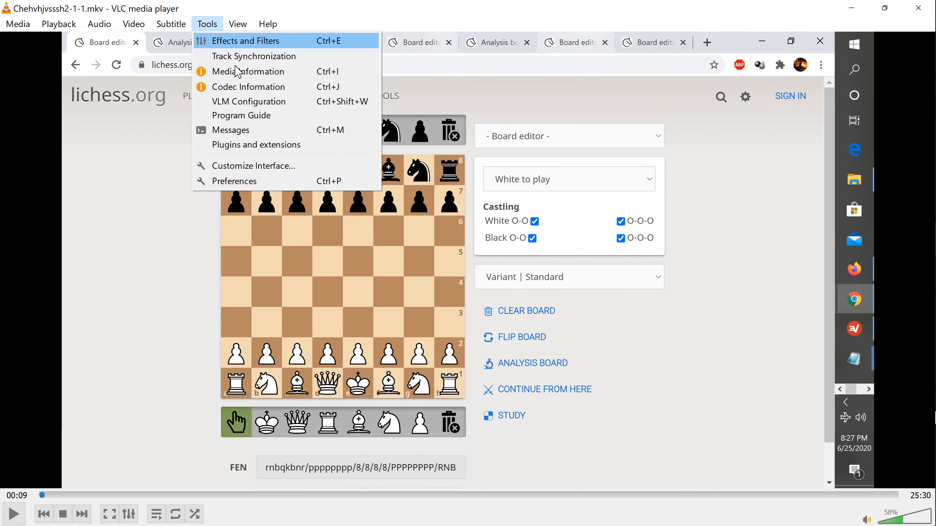
{"action": "left_click", "coordinate": [236, 71]}
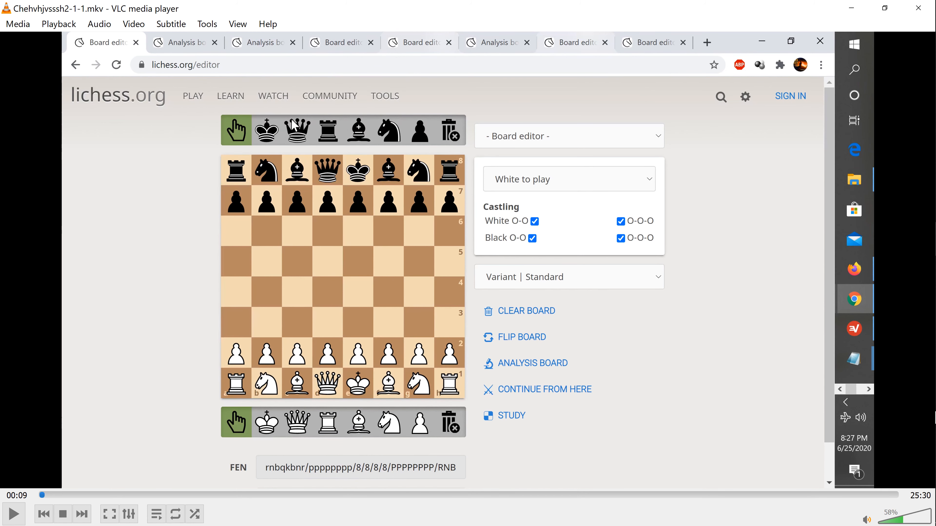
{"action": "left_click", "coordinate": [207, 24]}
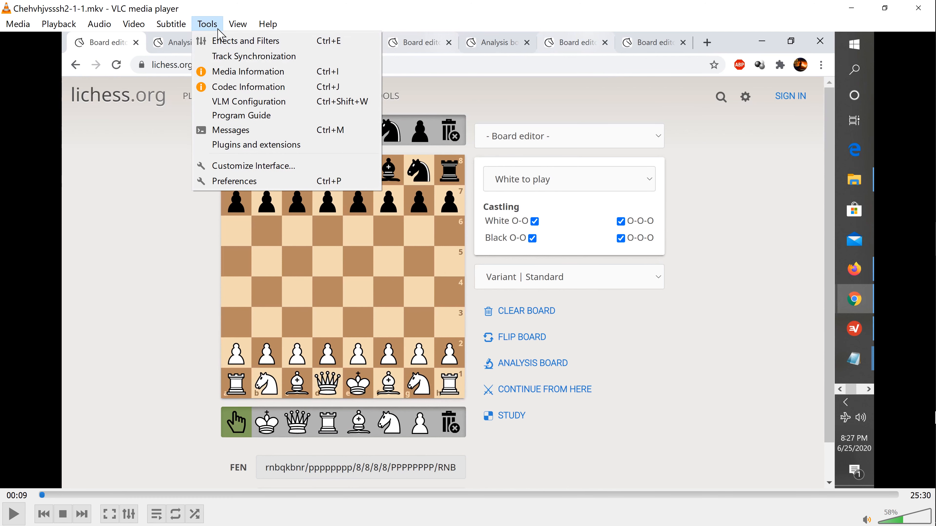
{"action": "left_click", "coordinate": [239, 72]}
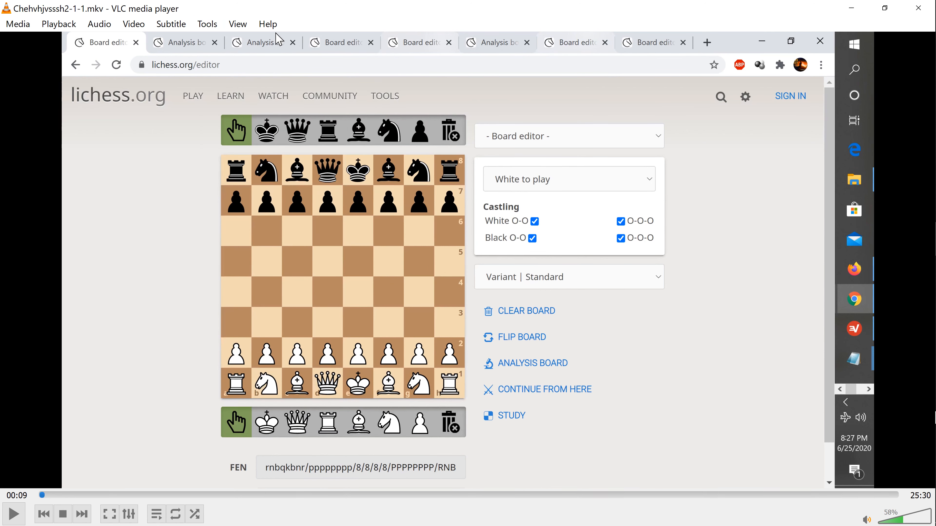
{"action": "left_click", "coordinate": [207, 24]}
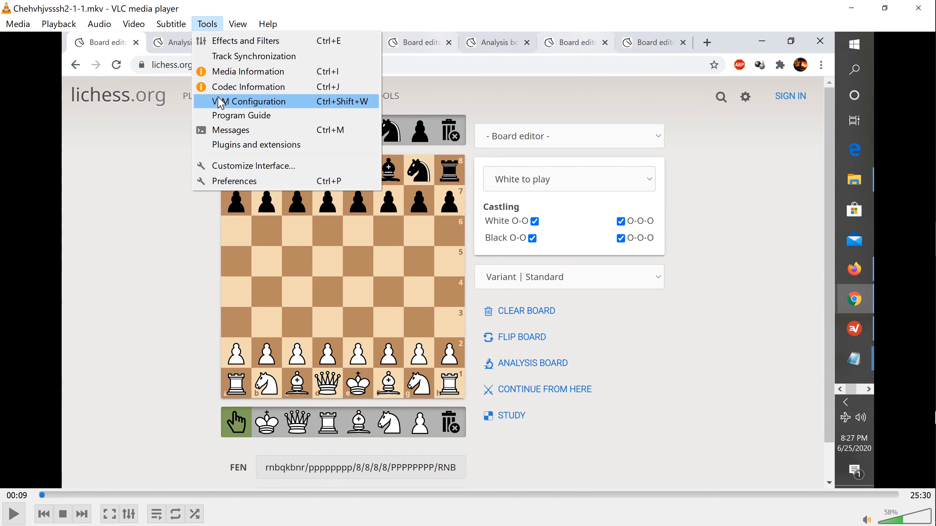
{"action": "left_click", "coordinate": [225, 87]}
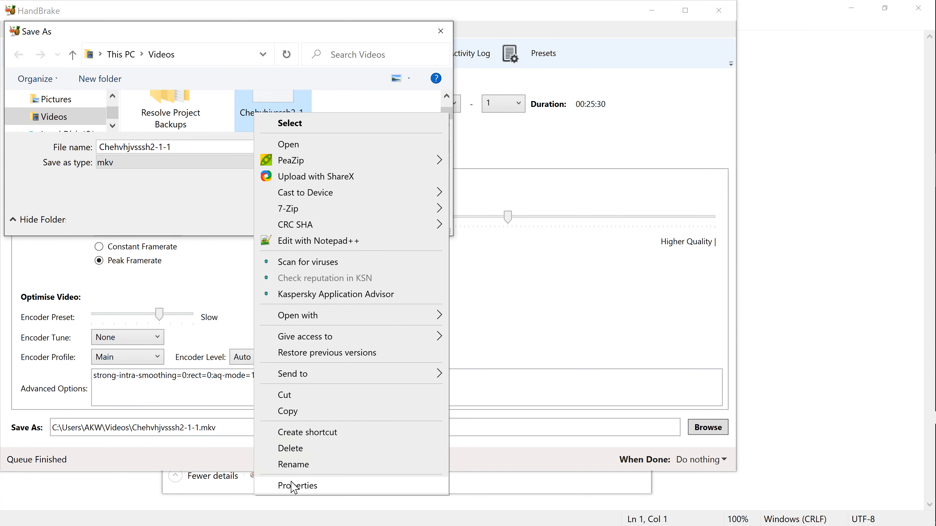
Switch to HandBrake's save dialog and examine the general and detailed file properties of Chehvhjvsssh2-1-1.mkv.
{"action": "left_click", "coordinate": [291, 486]}
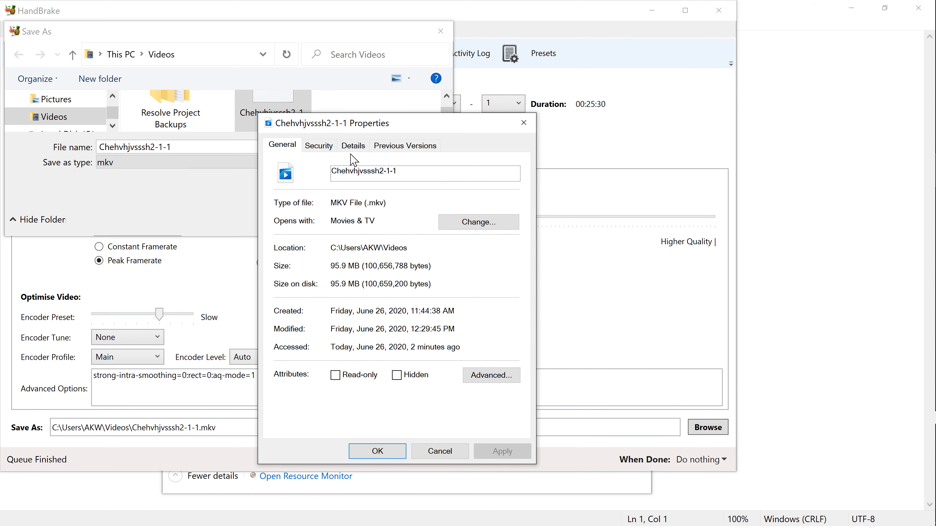
{"action": "left_click", "coordinate": [356, 144]}
{"action": "scroll", "coordinate": [389, 259], "scroll_direction": "down", "scroll_amount": 10}
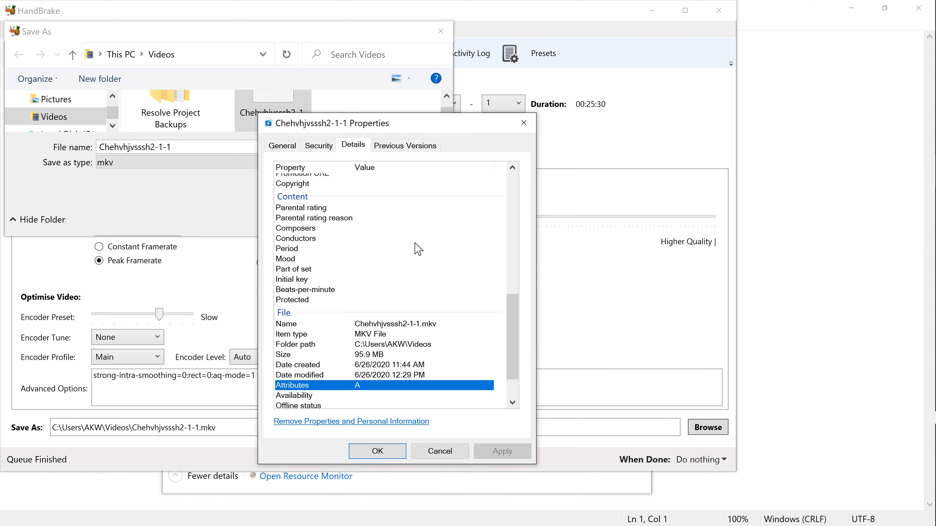
{"action": "scroll", "coordinate": [418, 248], "scroll_direction": "down", "scroll_amount": 2}
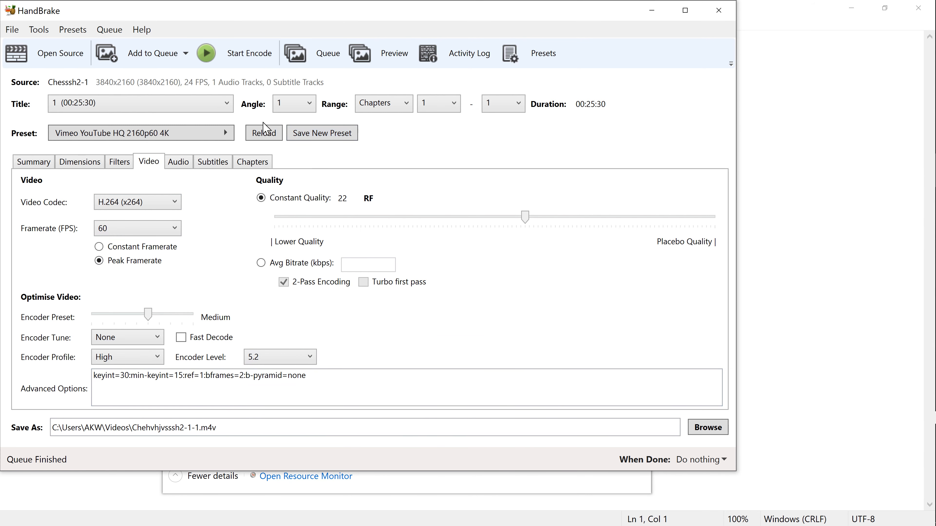
Start encoding Chesssh2-1 to Chehvhjvsssh2-1-1.m4v with the Vimeo YouTube HQ 2160p60 4K preset.
{"action": "left_click", "coordinate": [263, 54]}
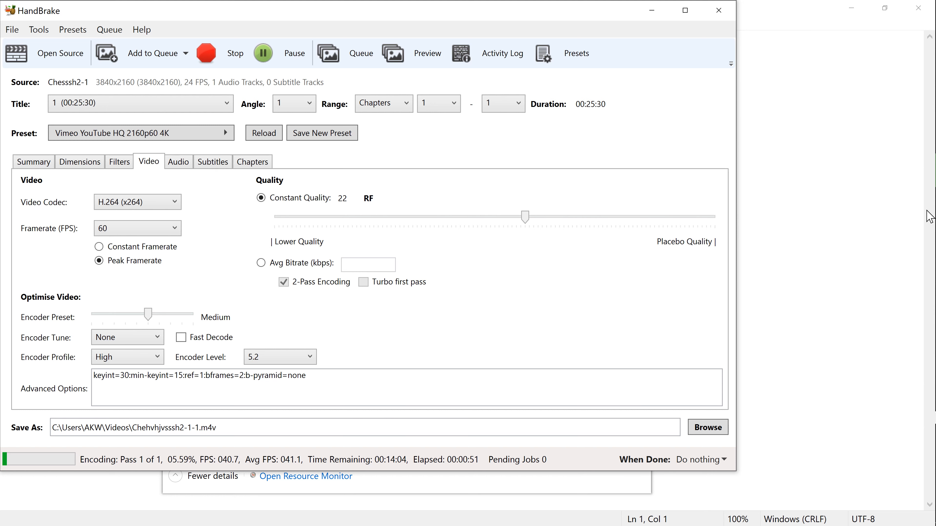
{"action": "mouse_move", "coordinate": [925, 279]}
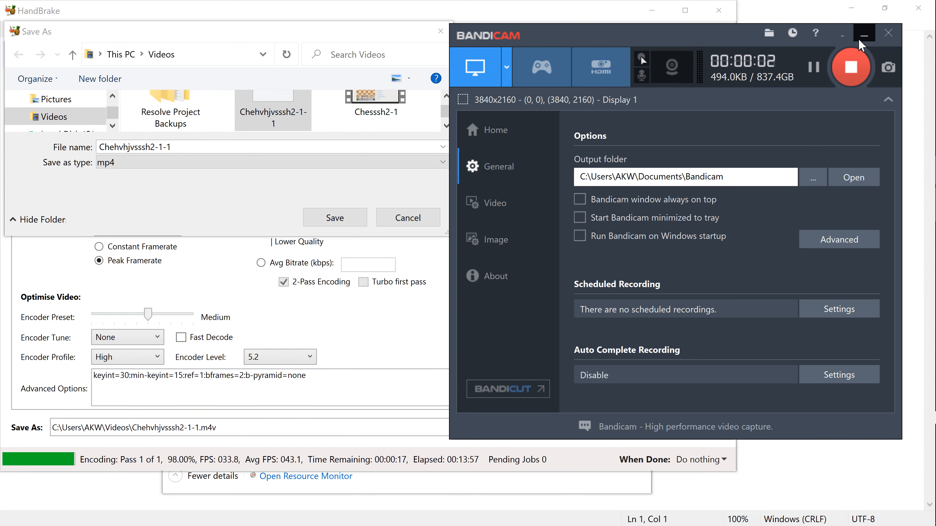
{"action": "left_click", "coordinate": [860, 39]}
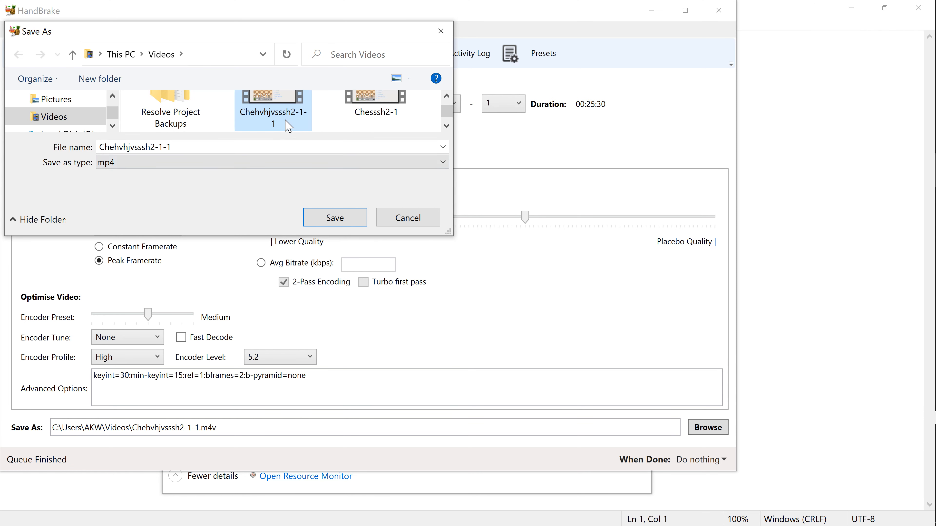
Examine the file size and the video and audio details in the properties of the encoded Chehvhjvsssh2-1-1.m4v.
{"action": "right_click", "coordinate": [288, 126]}
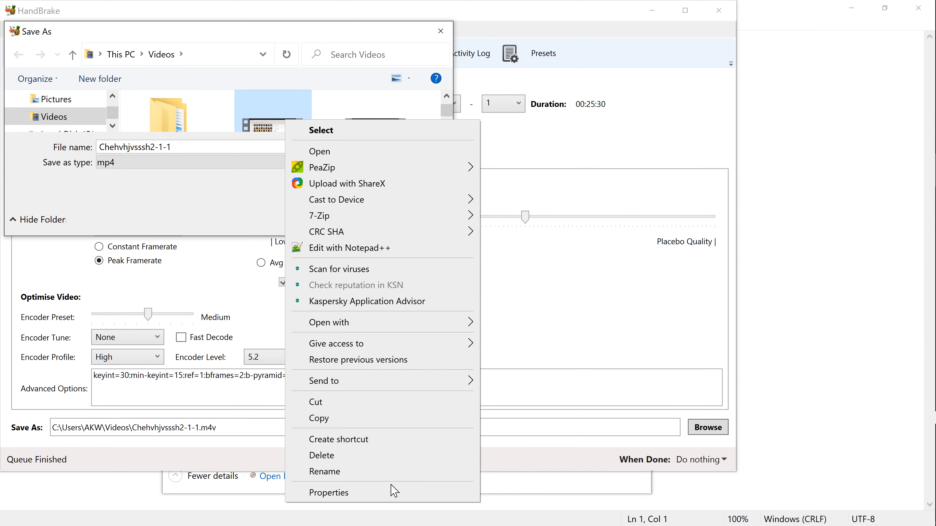
{"action": "left_click", "coordinate": [394, 492]}
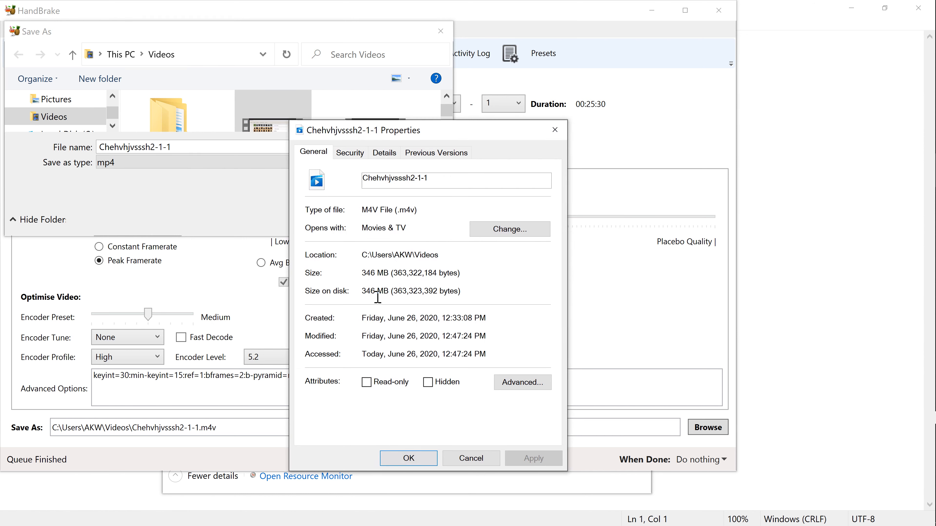
{"action": "left_click", "coordinate": [387, 152]}
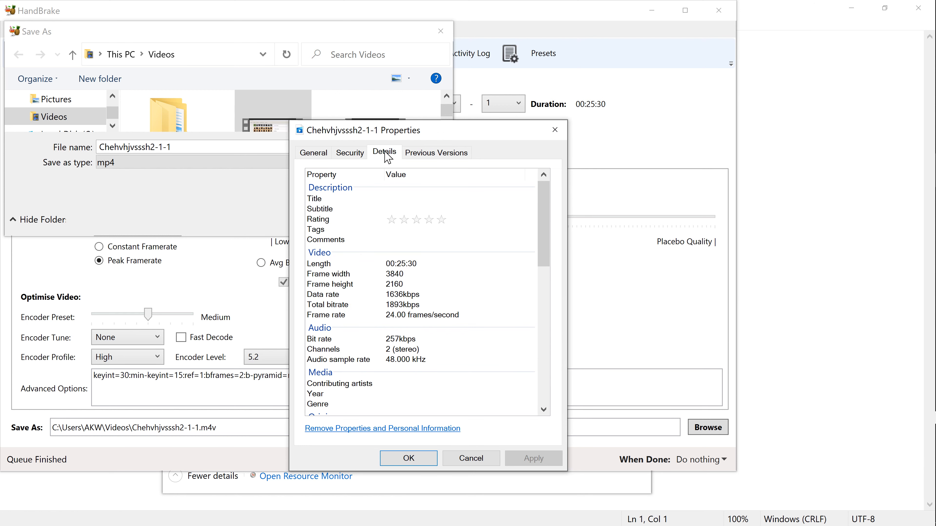
{"action": "left_click", "coordinate": [325, 153]}
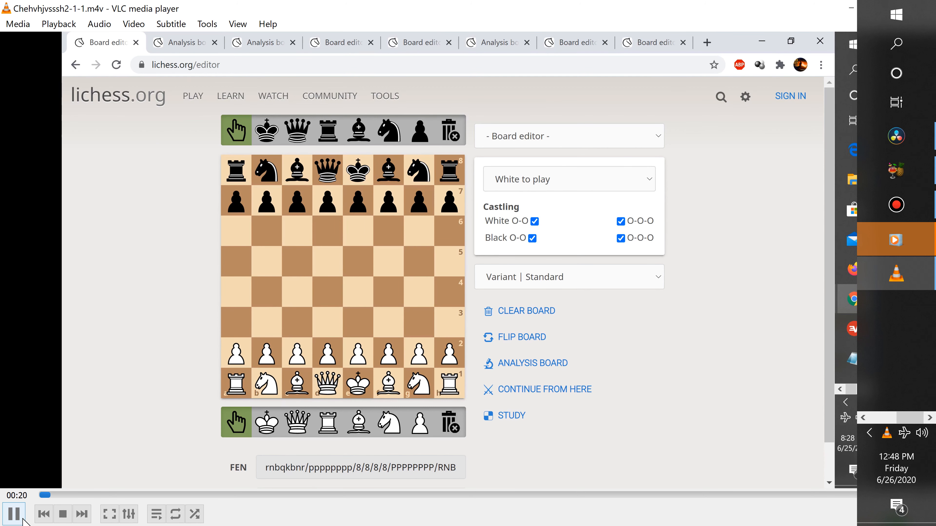
Pause Chehvhjvsssh2-1-1.m4v in VLC, inspect its video and audio codec details, and close the media information.
{"action": "left_click", "coordinate": [14, 514]}
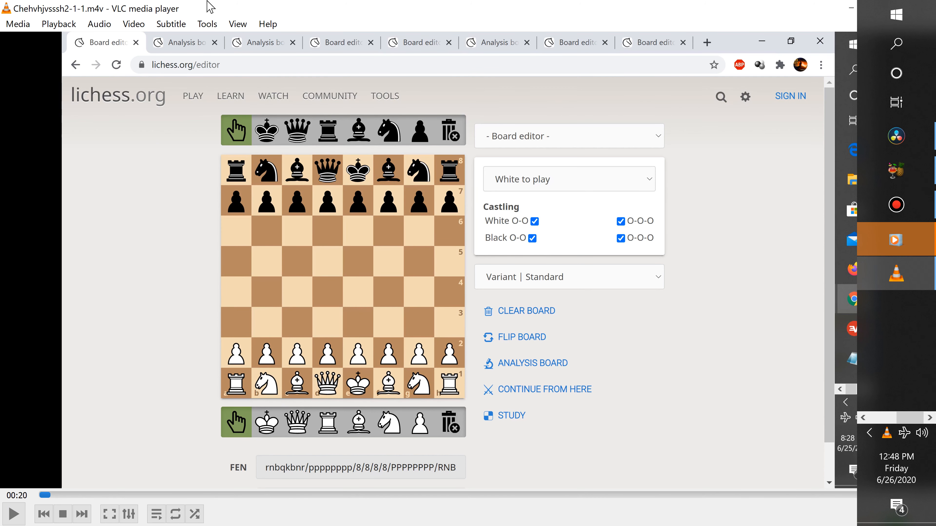
{"action": "left_click", "coordinate": [212, 22]}
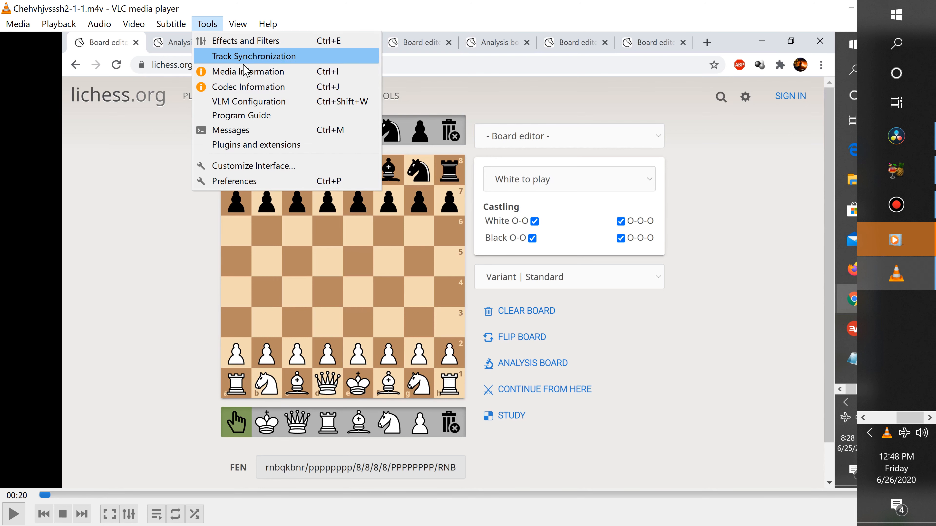
{"action": "left_click", "coordinate": [248, 87]}
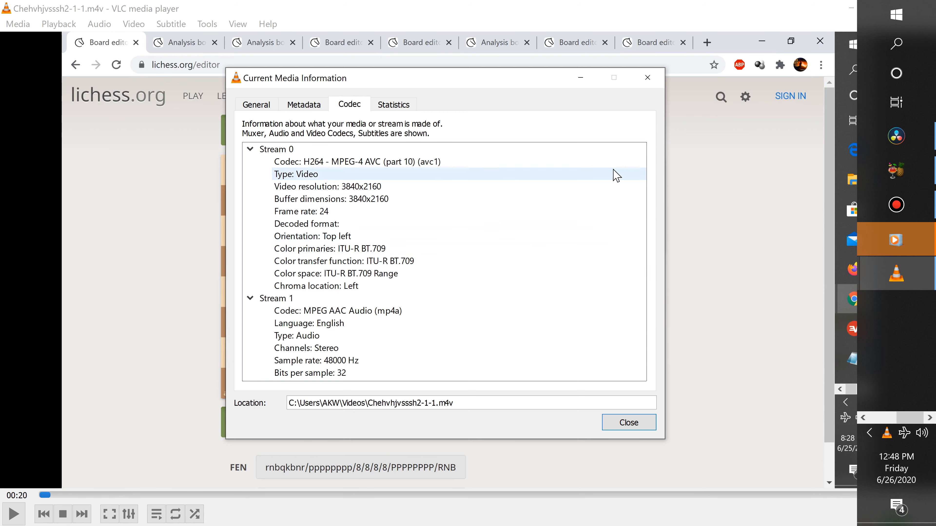
{"action": "left_click", "coordinate": [655, 81]}
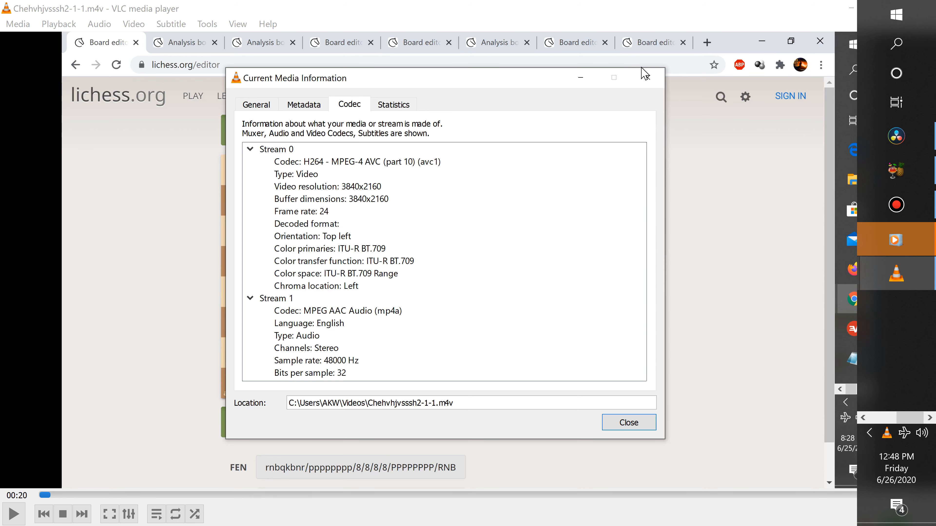
{"action": "left_click", "coordinate": [649, 87]}
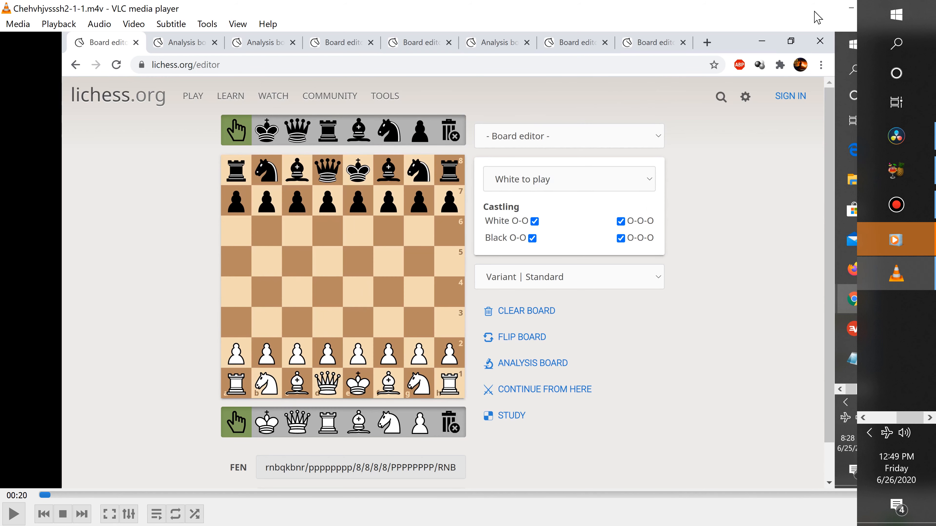